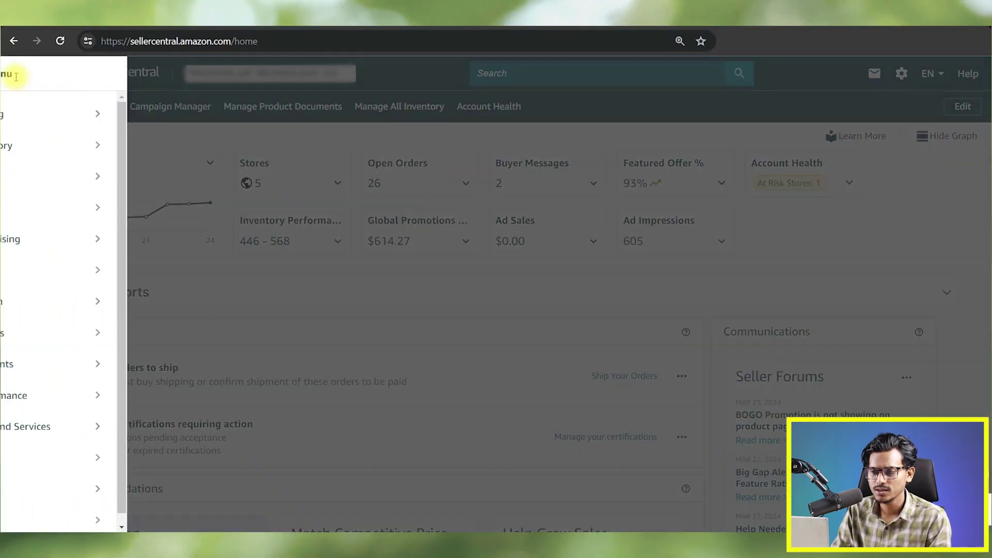
- From Catalog > Add Products, search the catalog for 'tarps' and view the 50,212 results
mouse_move(35, 124)
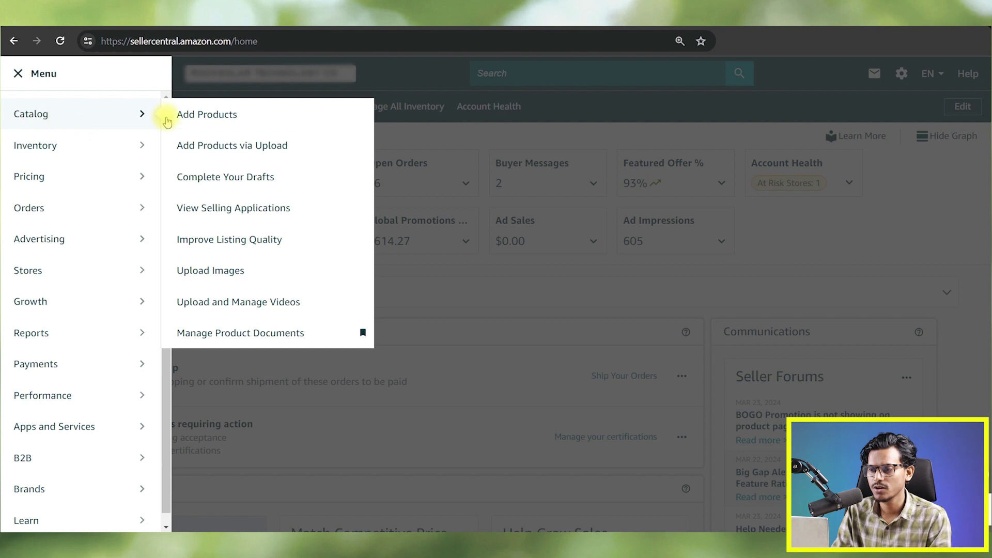
left_click(225, 116)
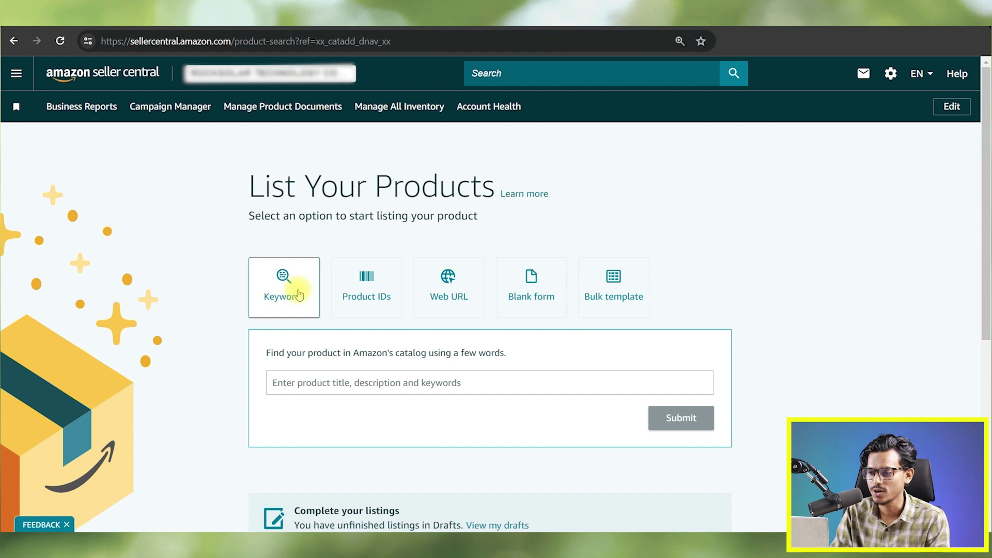
left_click(336, 382)
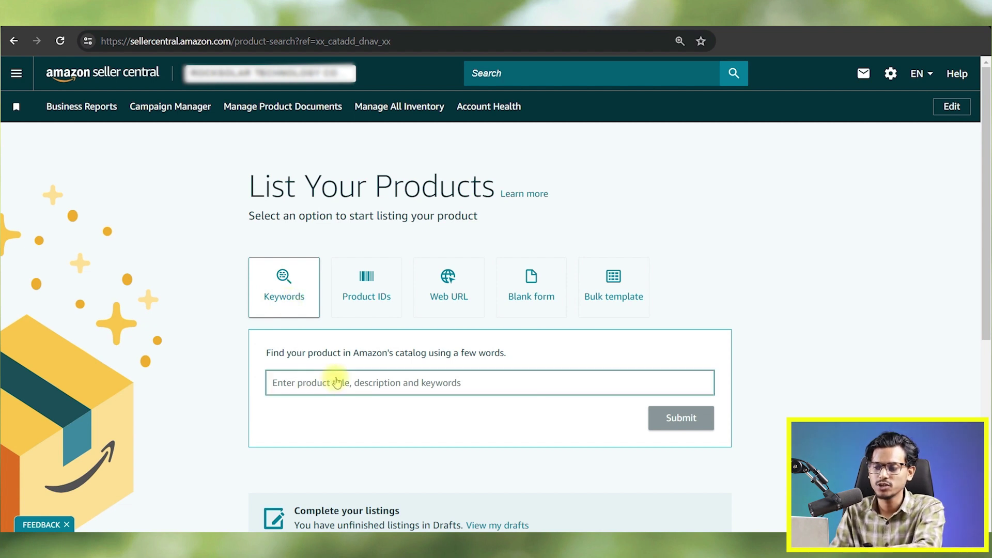
left_click(374, 387)
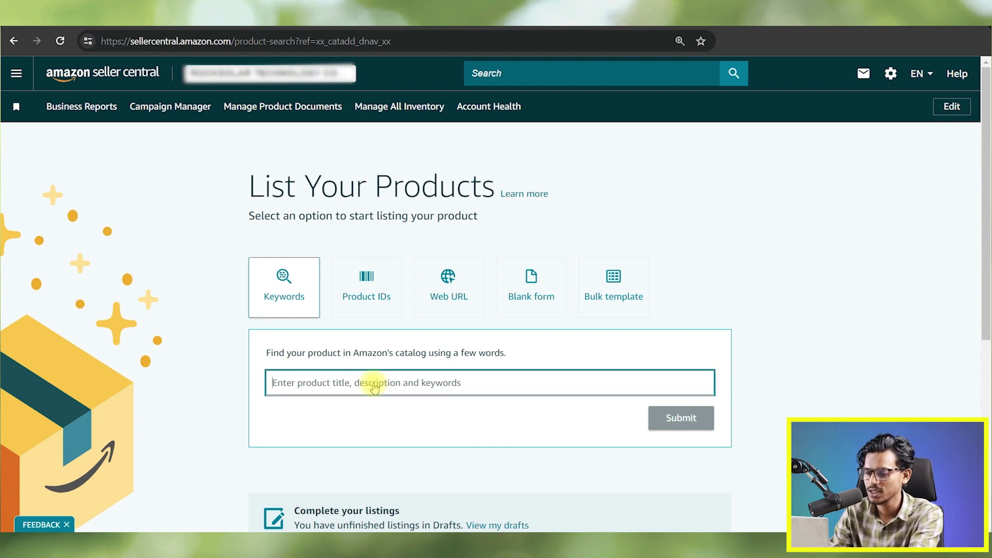
type("tarps")
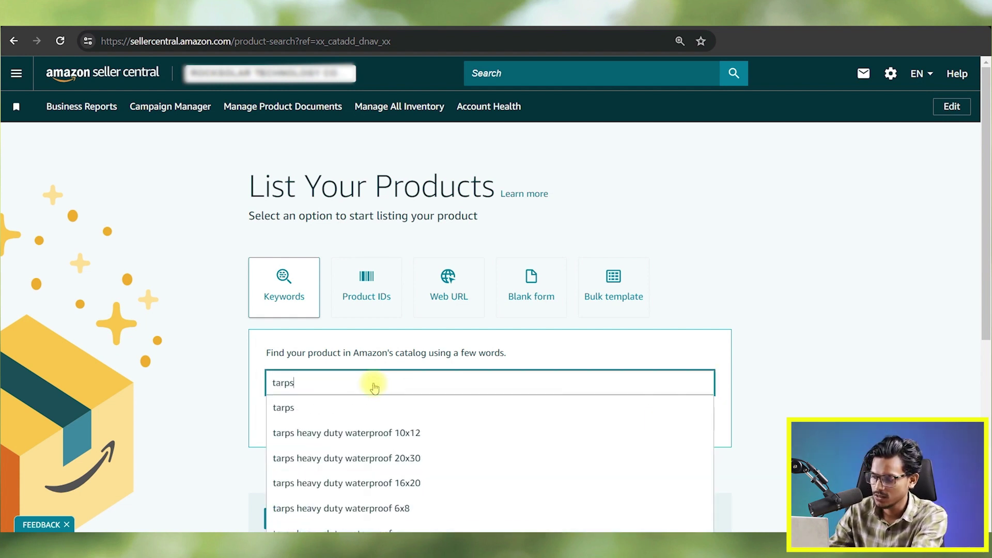
key("Return")
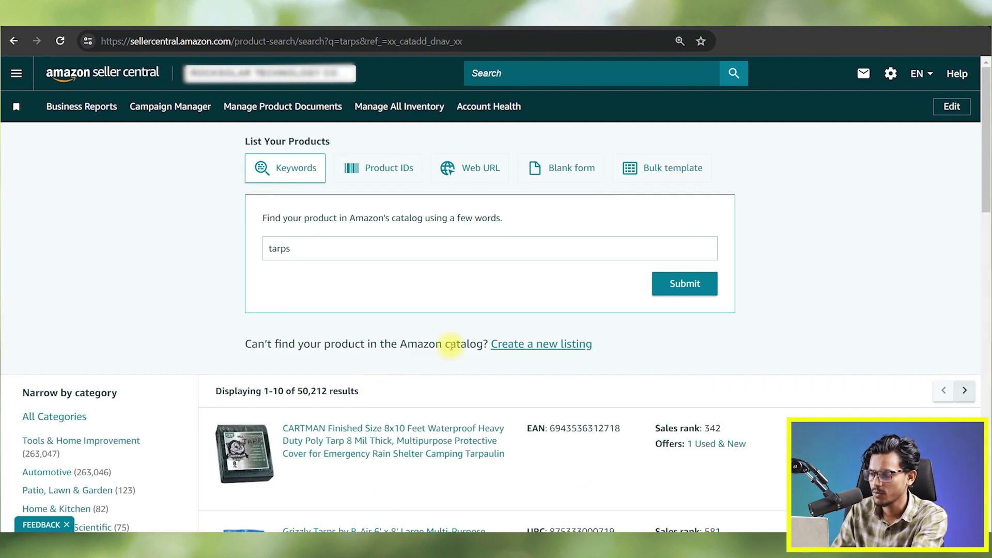
scroll(454, 345, "down", 2)
scroll(460, 346, "down", 2)
scroll(460, 346, "up", 5)
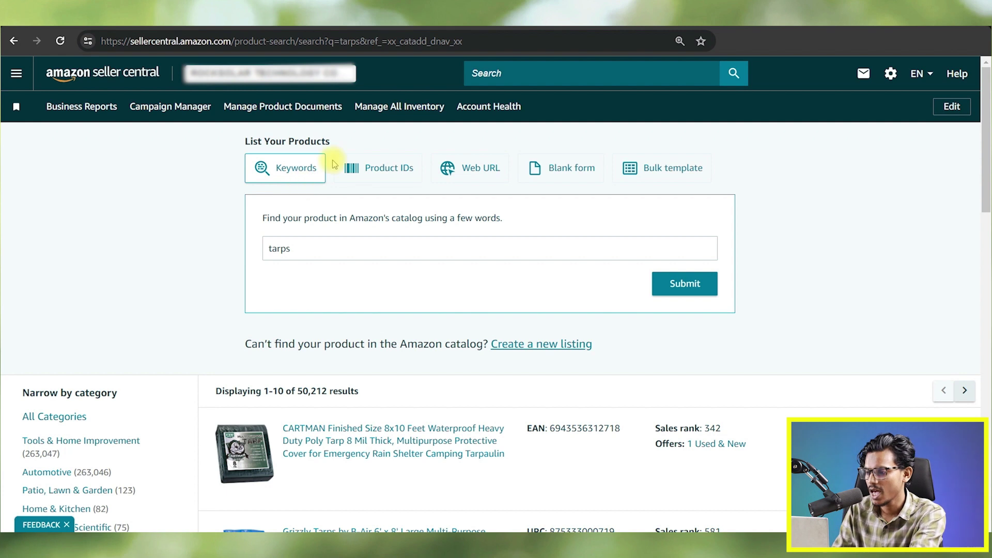
- Switch to the Web URL listing option, read its legal notice, and select the battery page address
left_click(389, 171)
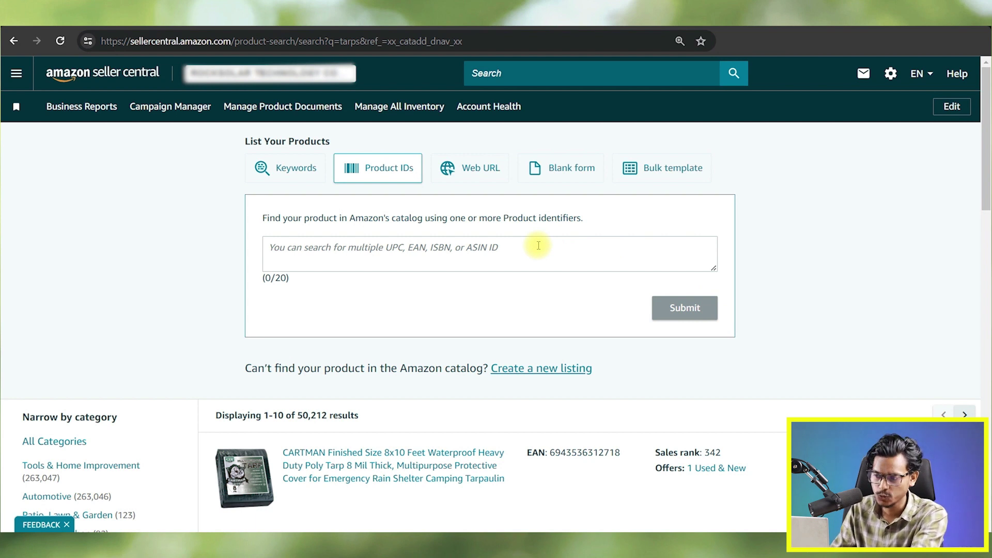
left_click(482, 174)
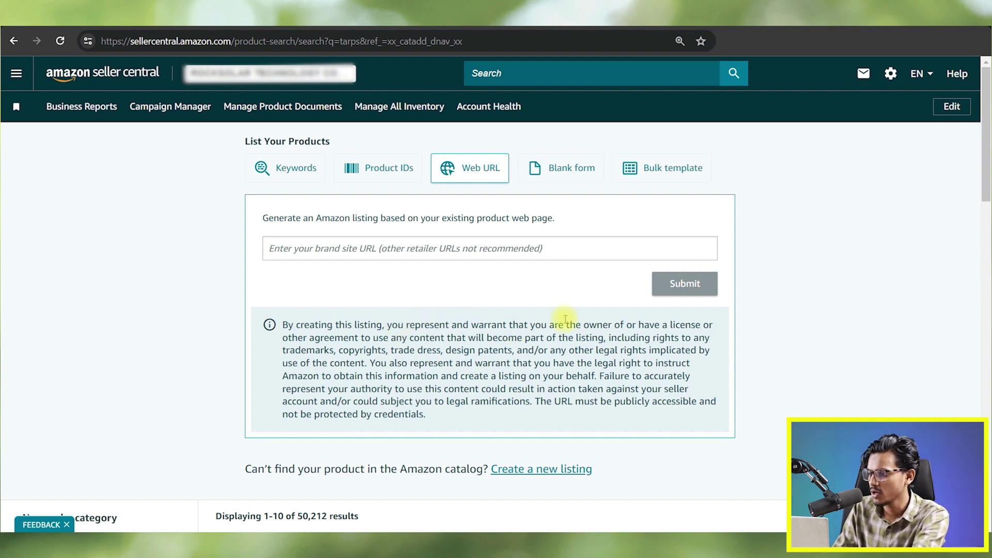
double_click(597, 323)
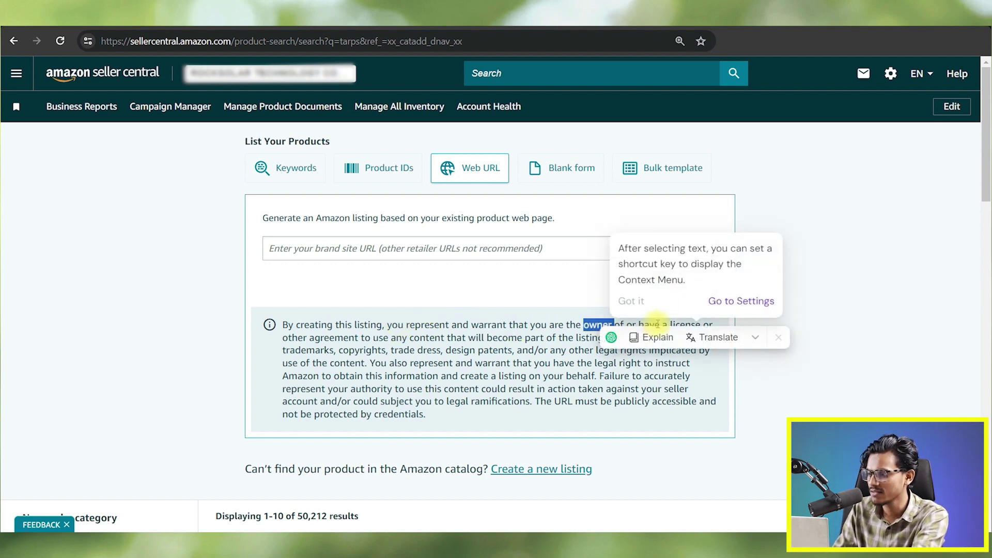
left_click(465, 331)
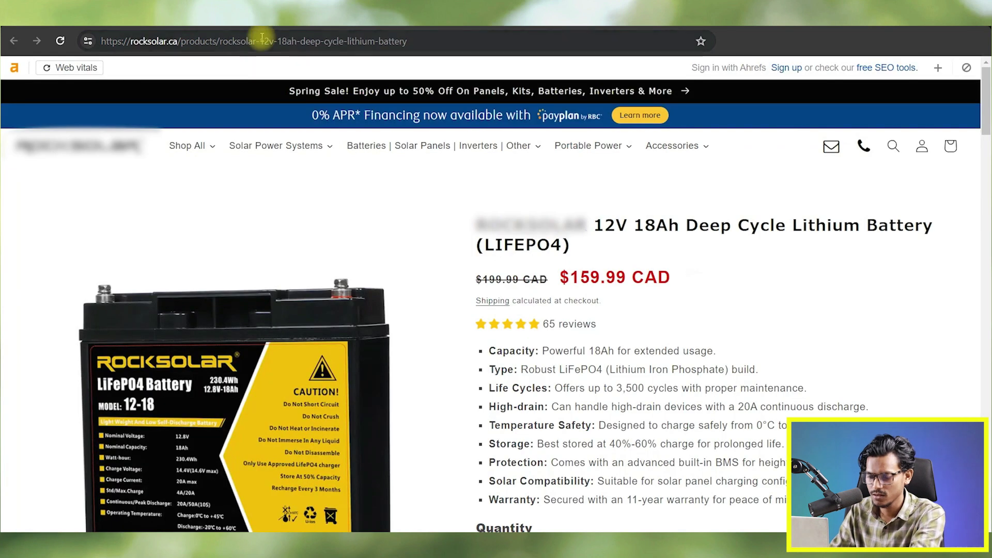
left_click(262, 41)
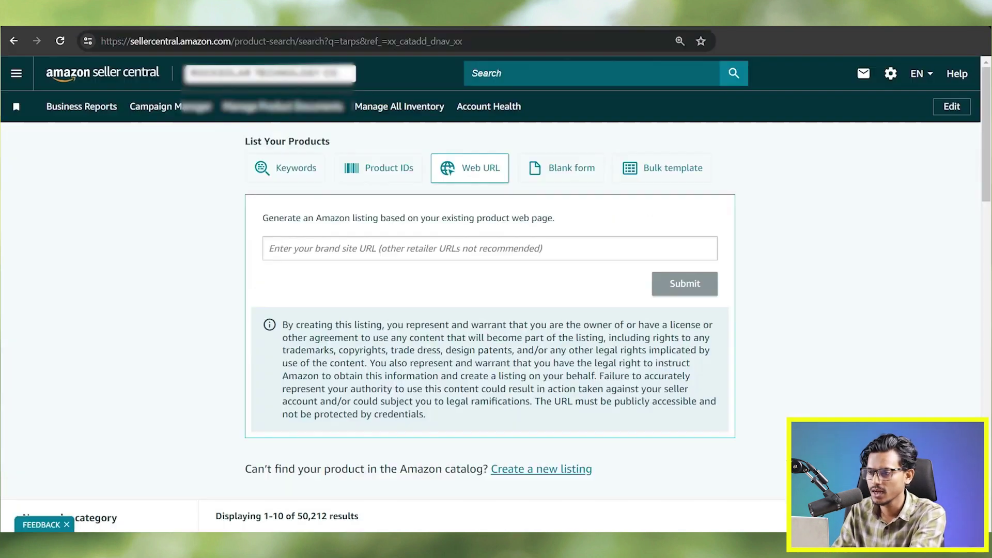
- Paste the RockSolar battery page URL into the Web URL field and submit it
left_click(404, 257)
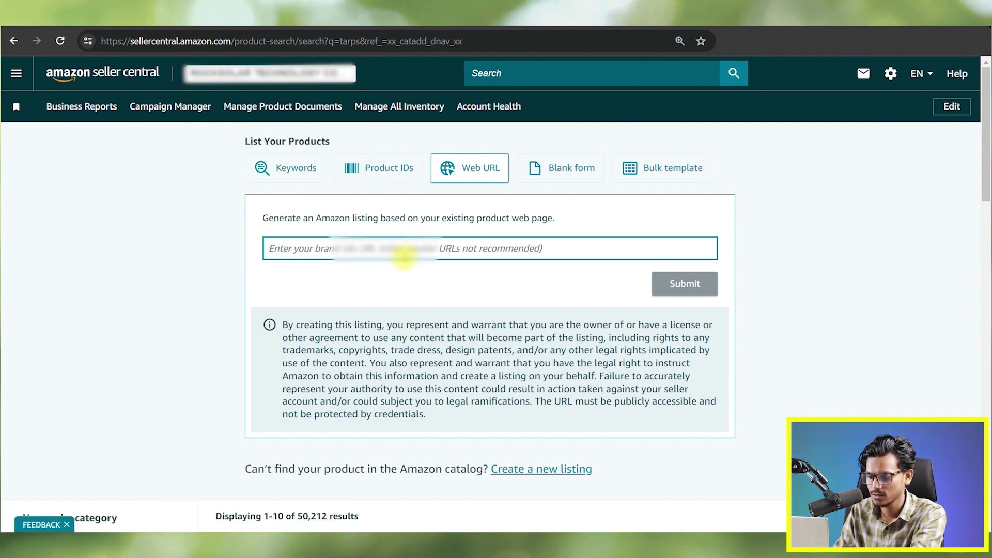
key("ctrl+v")
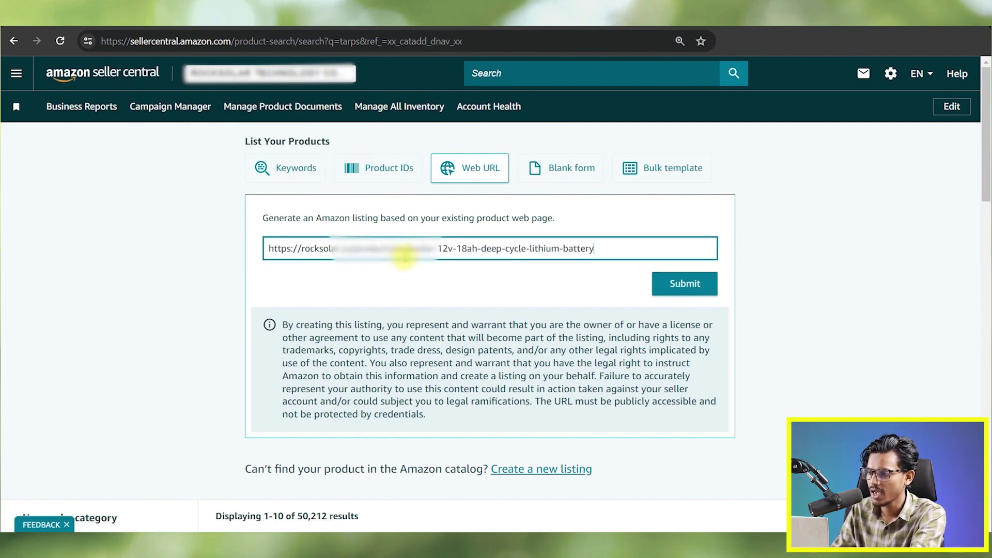
left_click(708, 283)
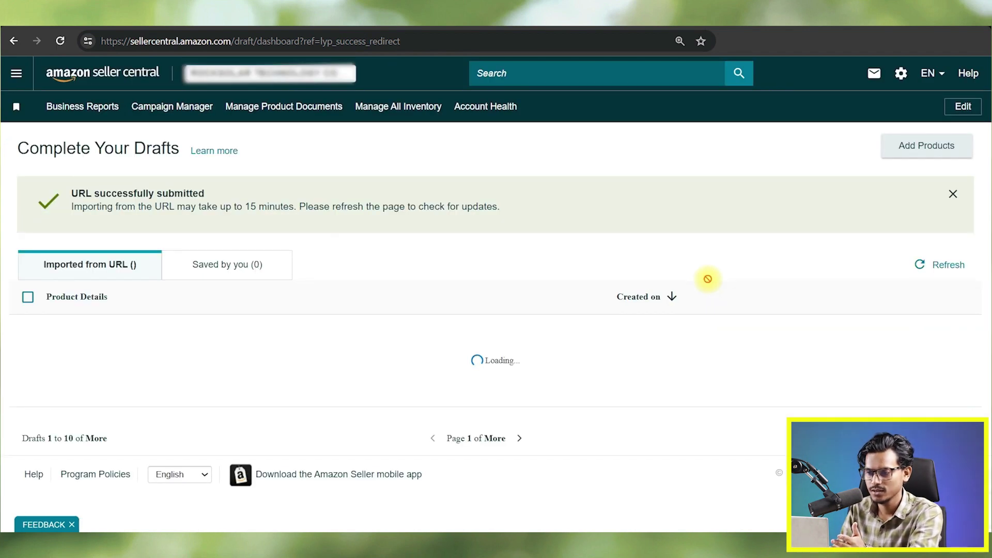
- Check the imported drafts and the 15-minute import notice, then open the 12V 18Ah battery draft
scroll(597, 257, "down", 1)
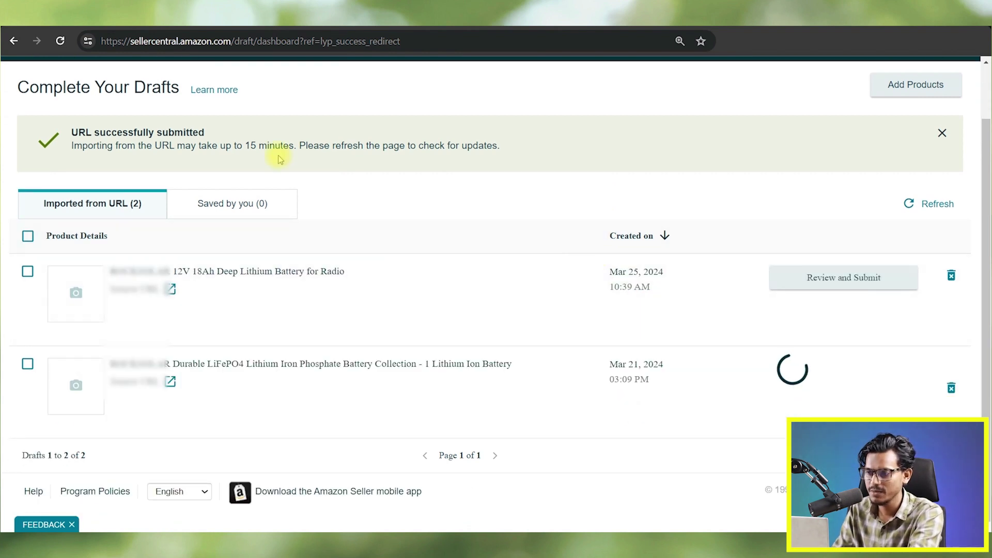
left_click_drag(243, 147, 297, 149)
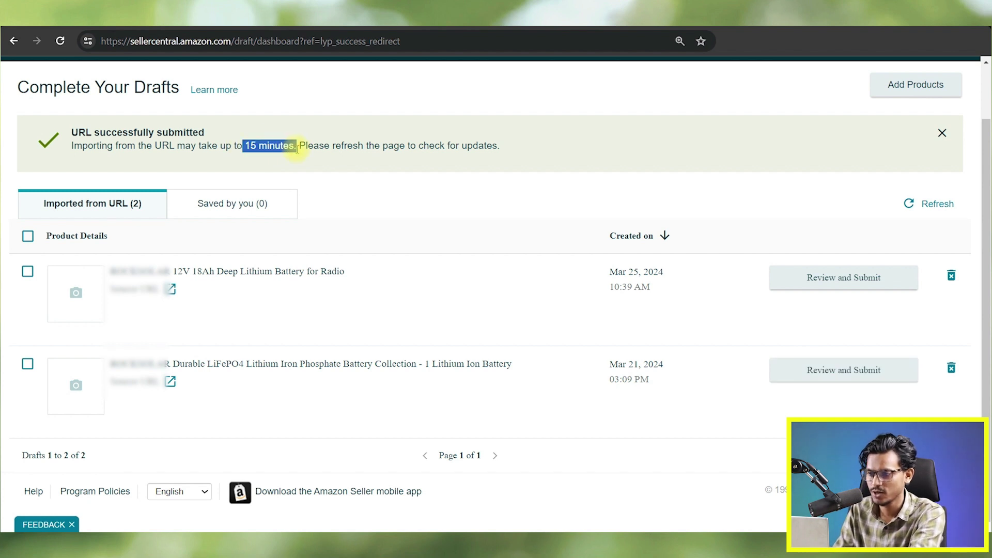
left_click(221, 147)
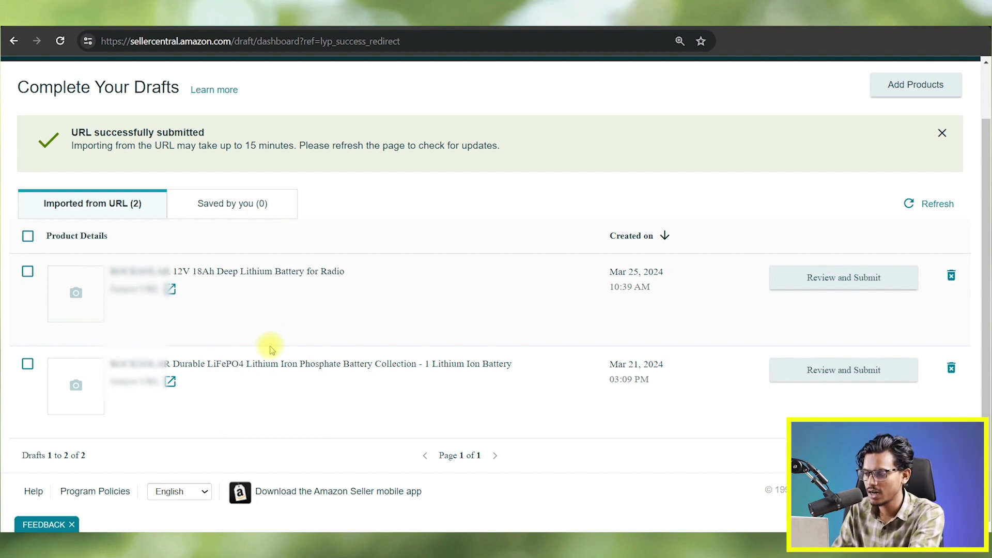
scroll(266, 344, "up", 1)
scroll(266, 344, "down", 1)
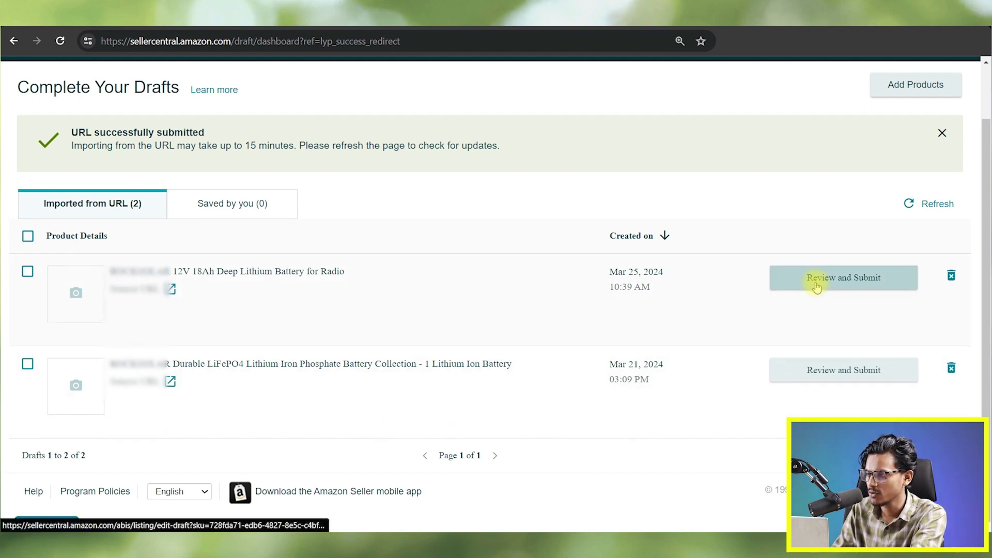
left_click(859, 280)
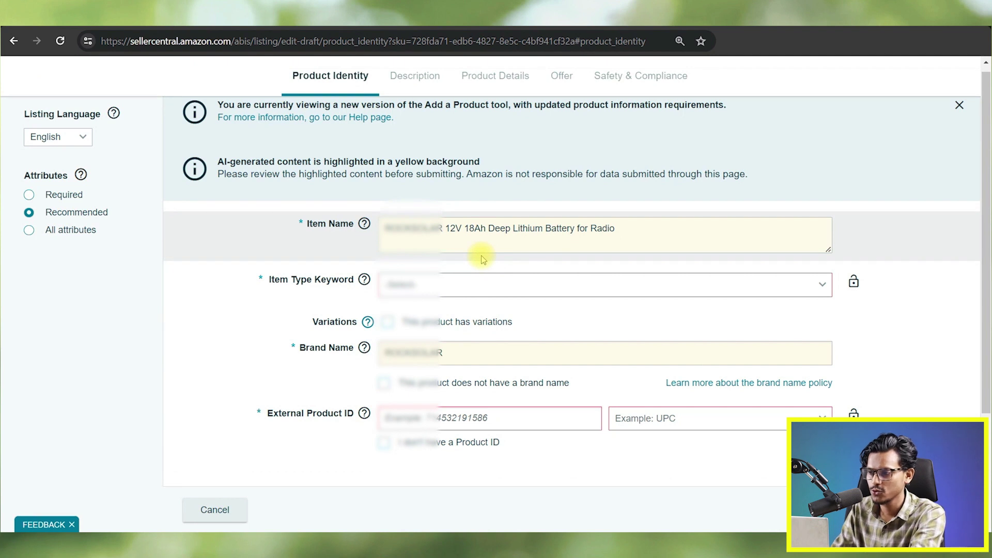
- Bring up the RockSolar 12V 18Ah Deep Cycle Lithium Battery product page tab
scroll(481, 256, "up", 1)
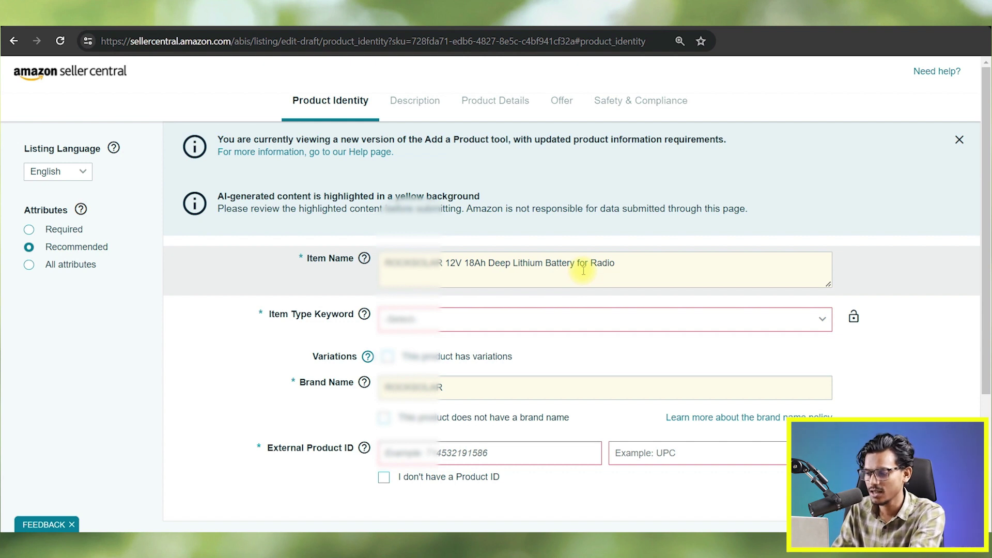
scroll(584, 271, "down", 3)
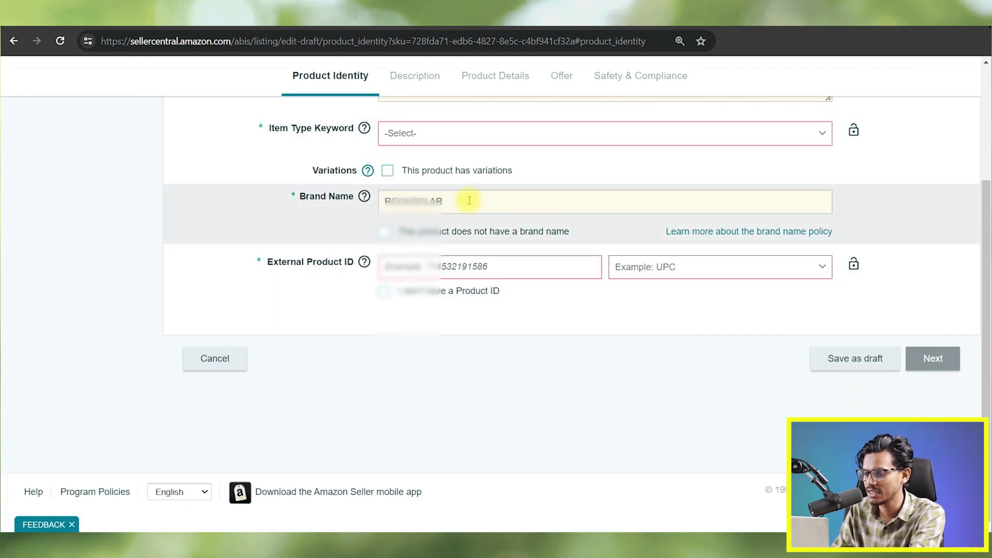
scroll(469, 200, "up", 3)
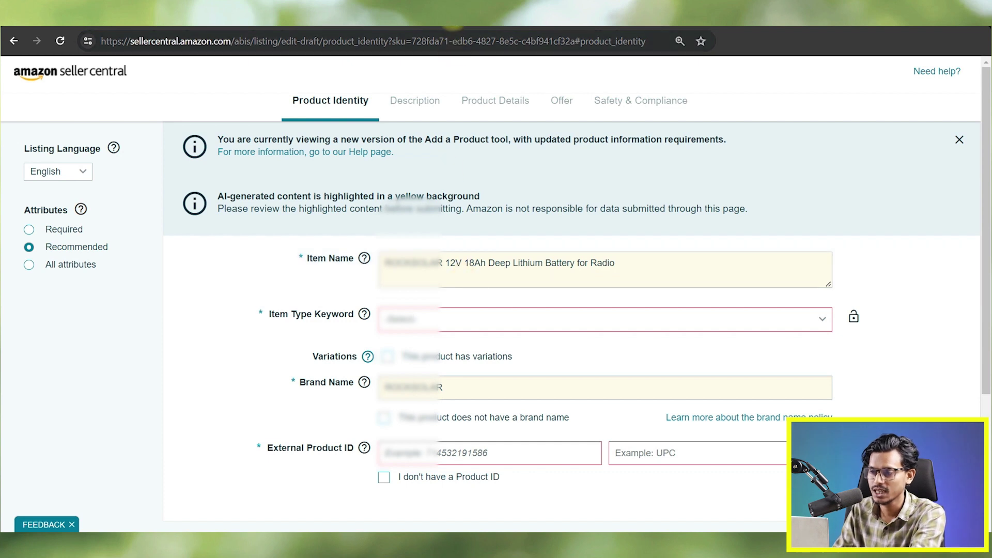
key("ctrl+Tab")
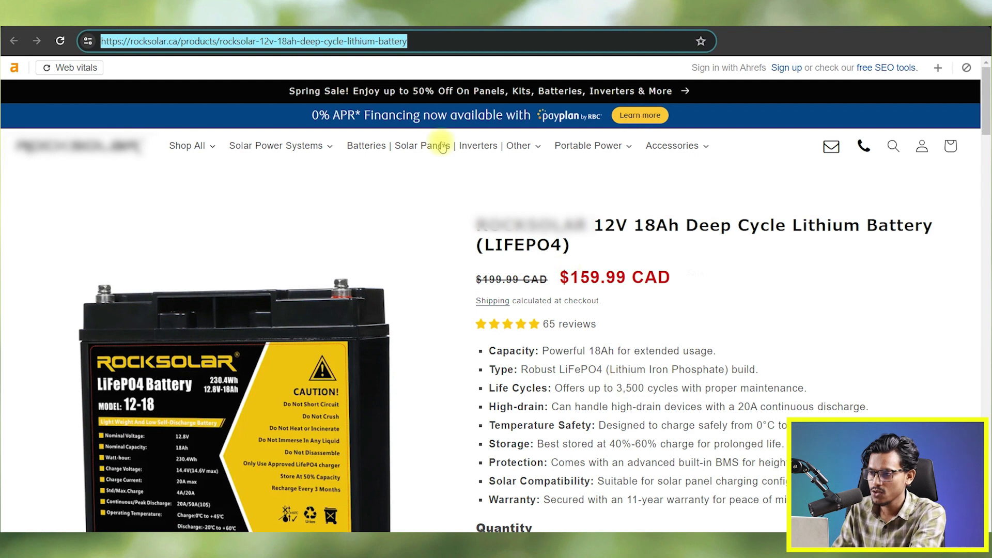
- Return to the Seller Central battery draft at Product Identity
key("ctrl+shift+Tab")
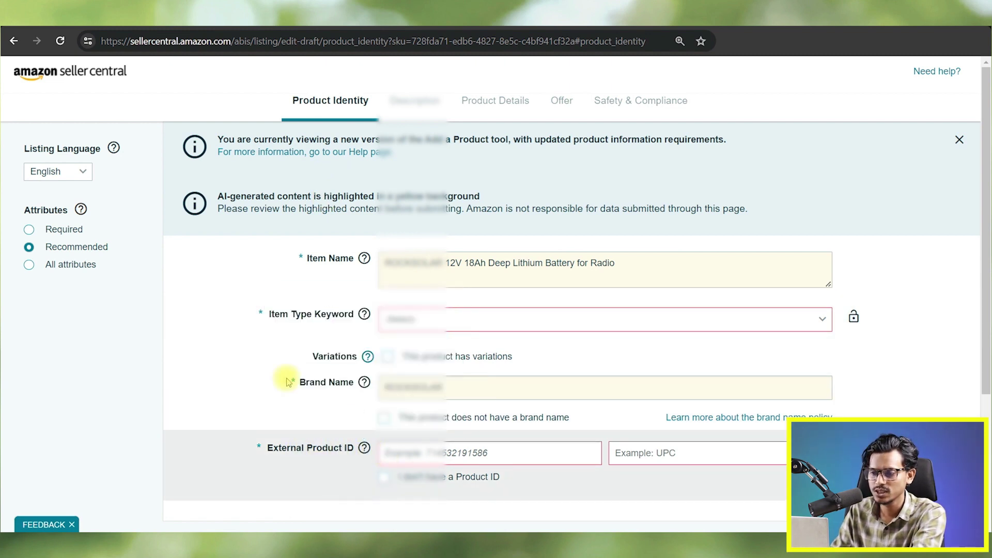
- Show all attributes on the form and check the Item Type Keyword dropdown options
left_click(76, 266)
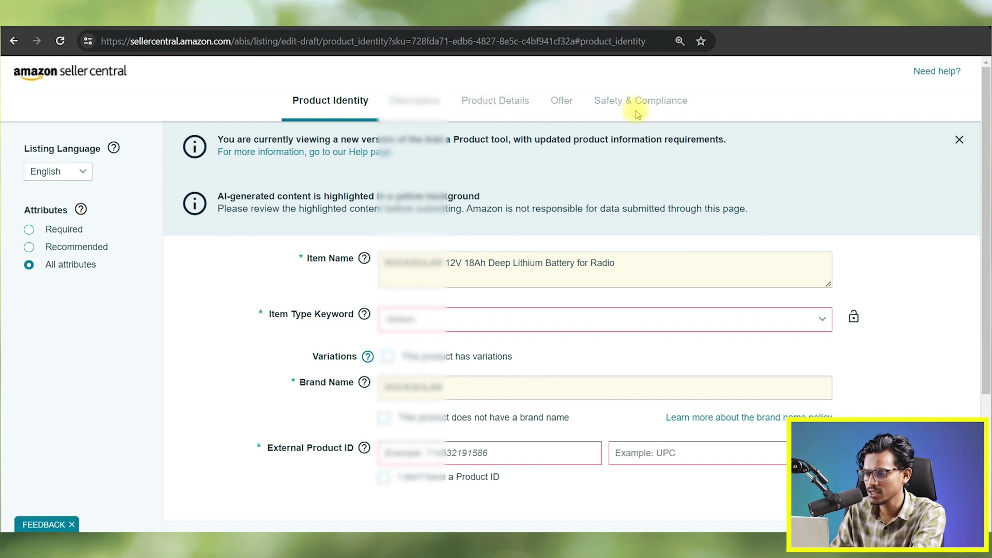
scroll(393, 133, "down", 3)
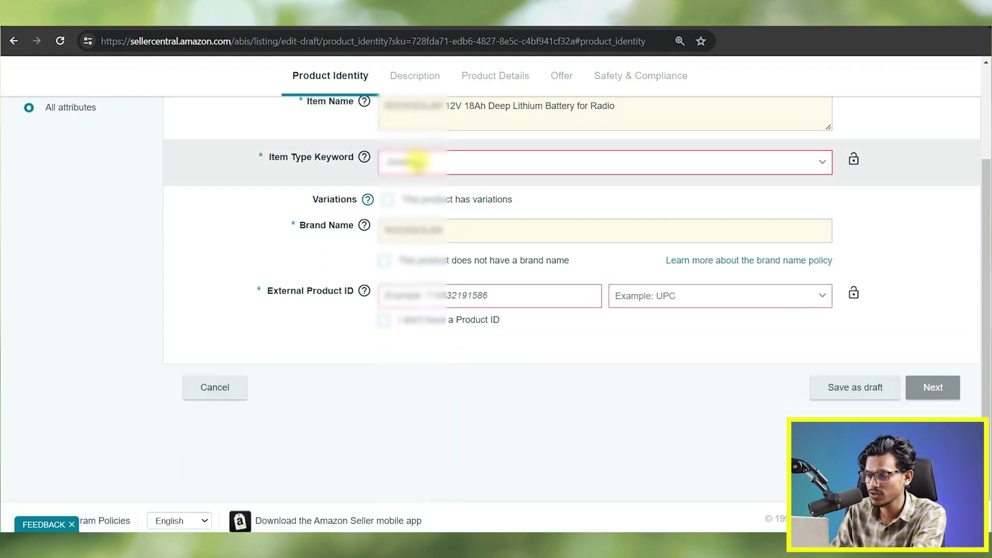
left_click(416, 162)
left_click(415, 162)
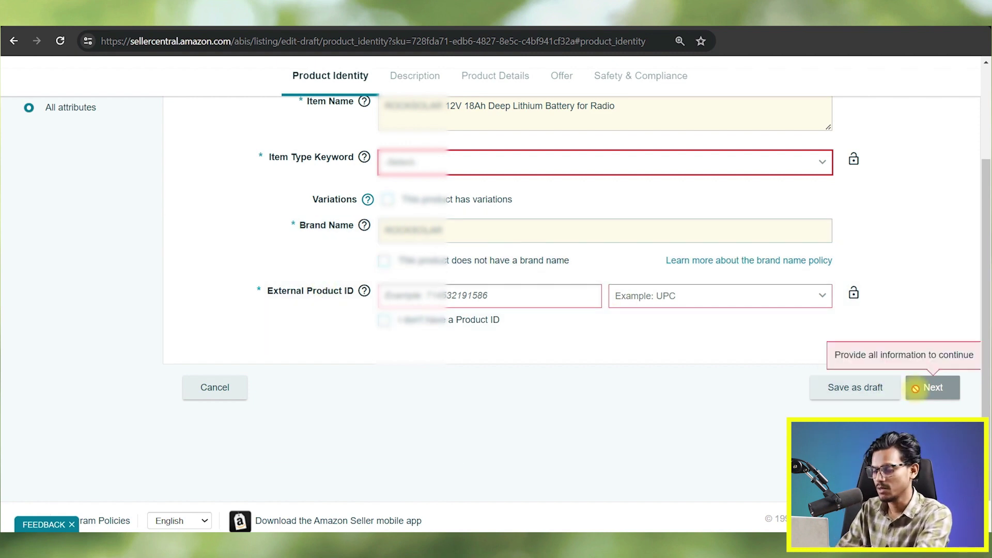
scroll(643, 415, "up", 3)
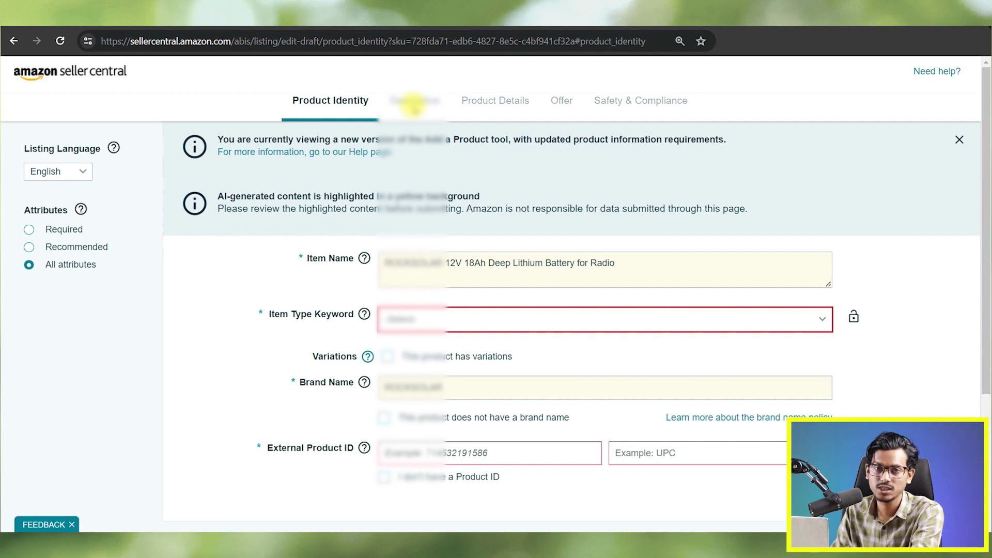
scroll(496, 102, "down", 3)
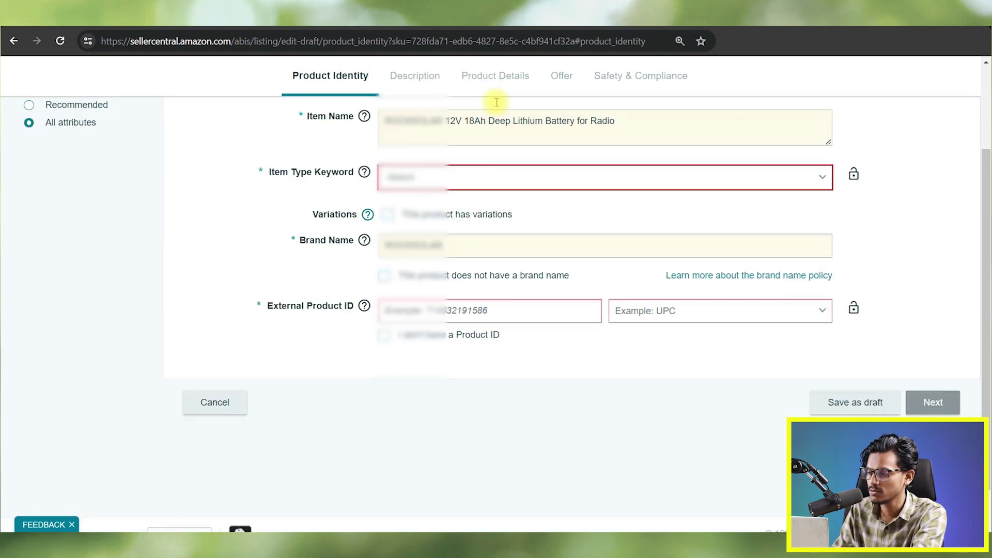
scroll(496, 102, "up", 2)
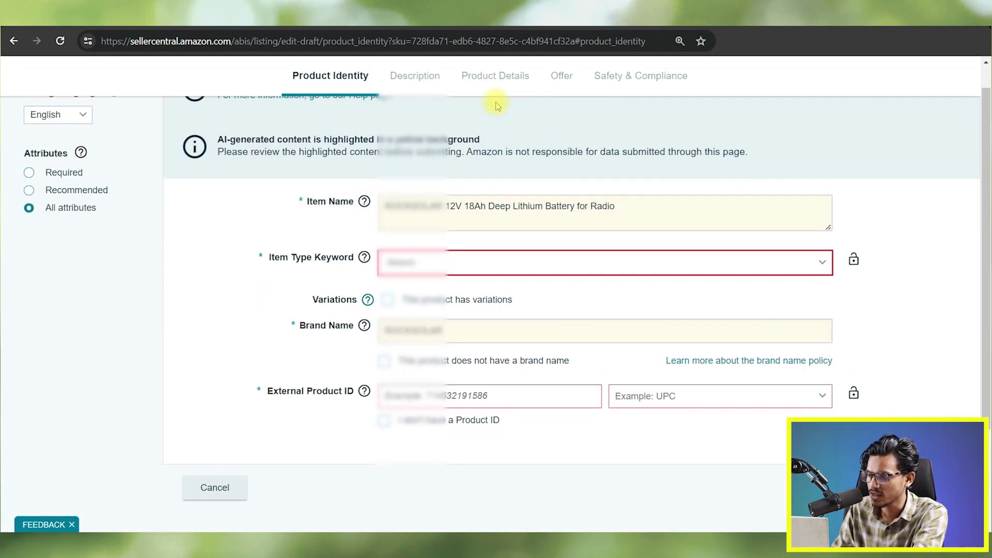
- Set item type to MP3 player Batteries & Battery Packs, declare no product ID, and continue
left_click(512, 264)
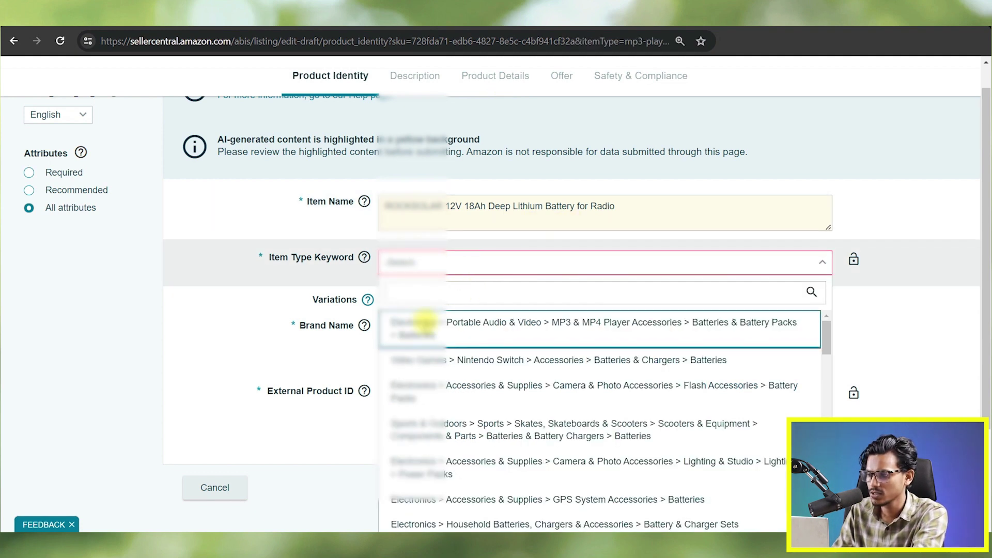
left_click(425, 322)
scroll(417, 325, "down", 2)
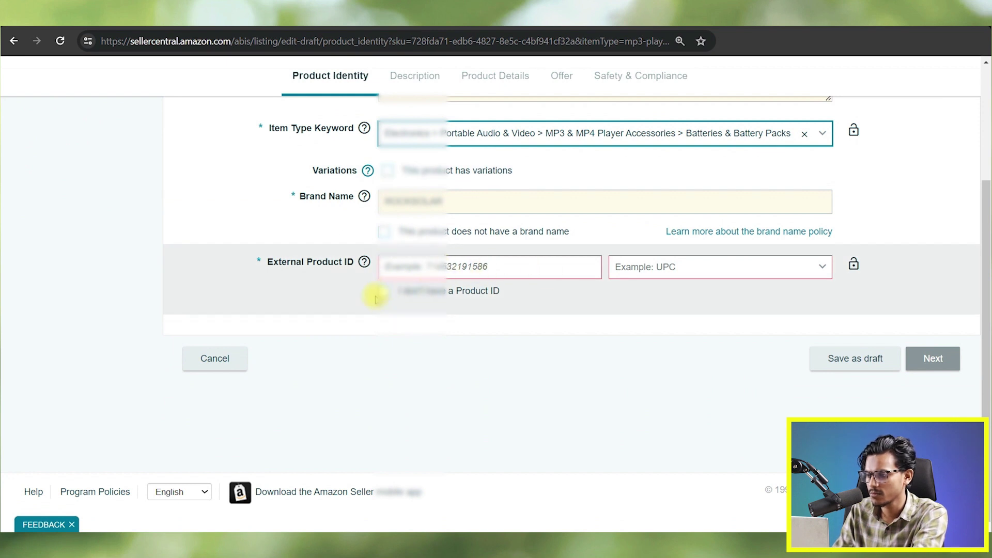
left_click(382, 293)
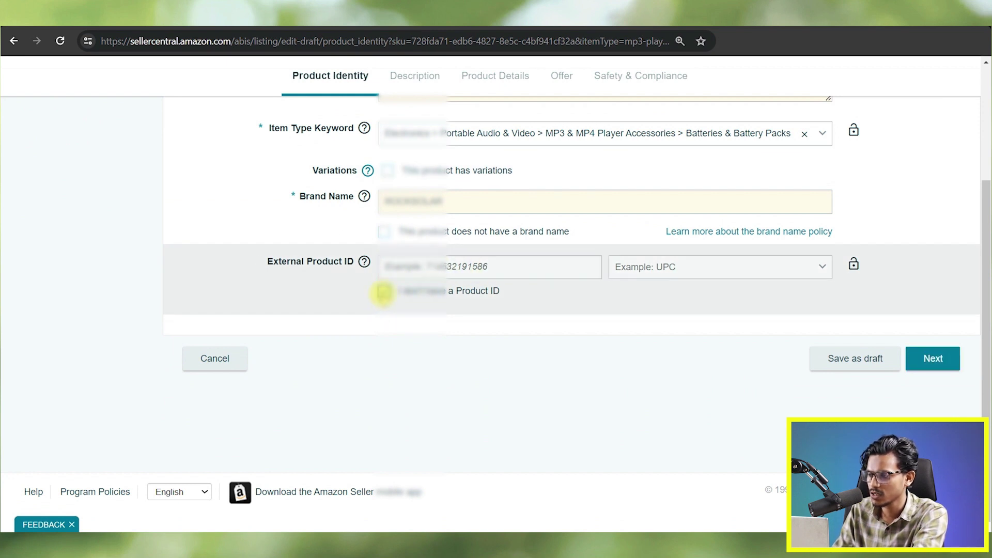
left_click(930, 362)
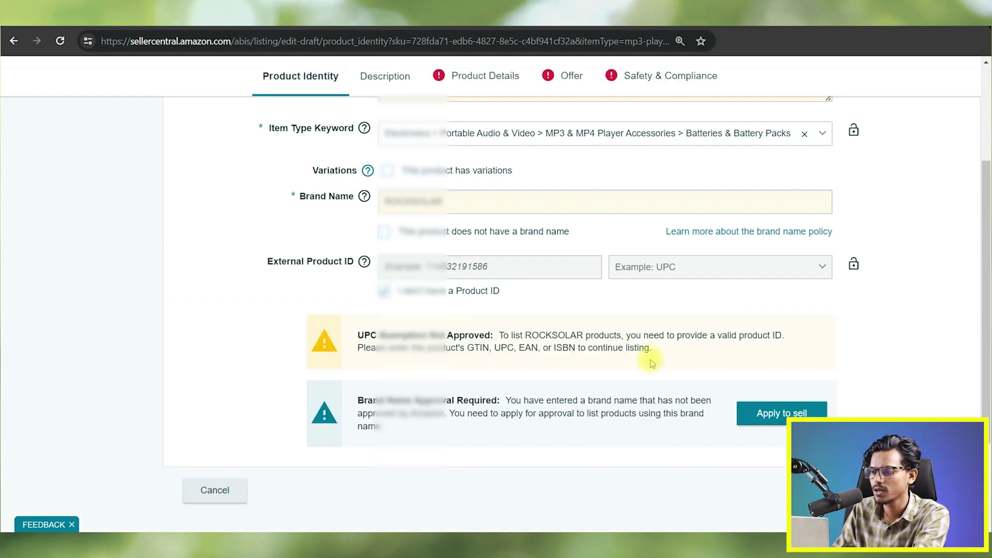
- Move through the Product Details and Description sections of the draft
scroll(354, 358, "up", 5)
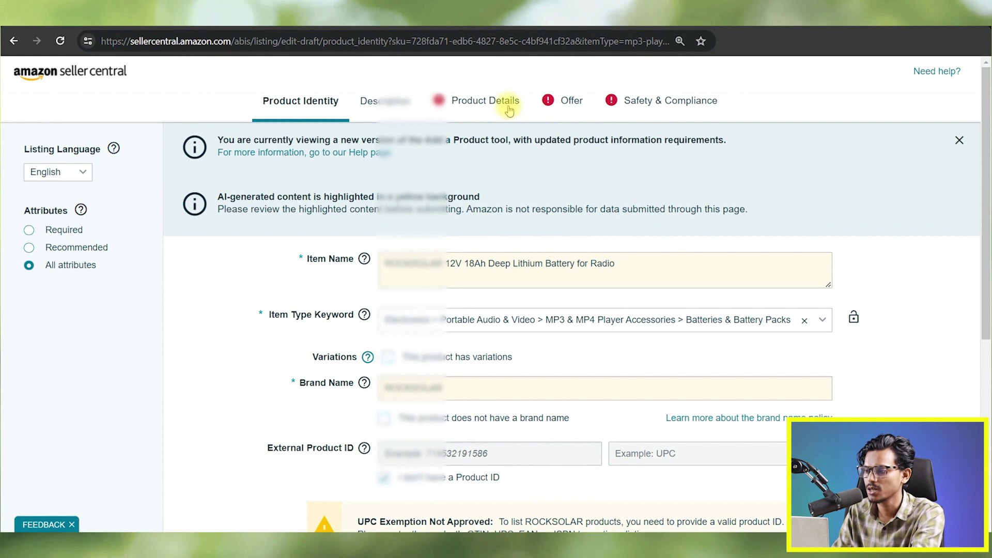
left_click(509, 106)
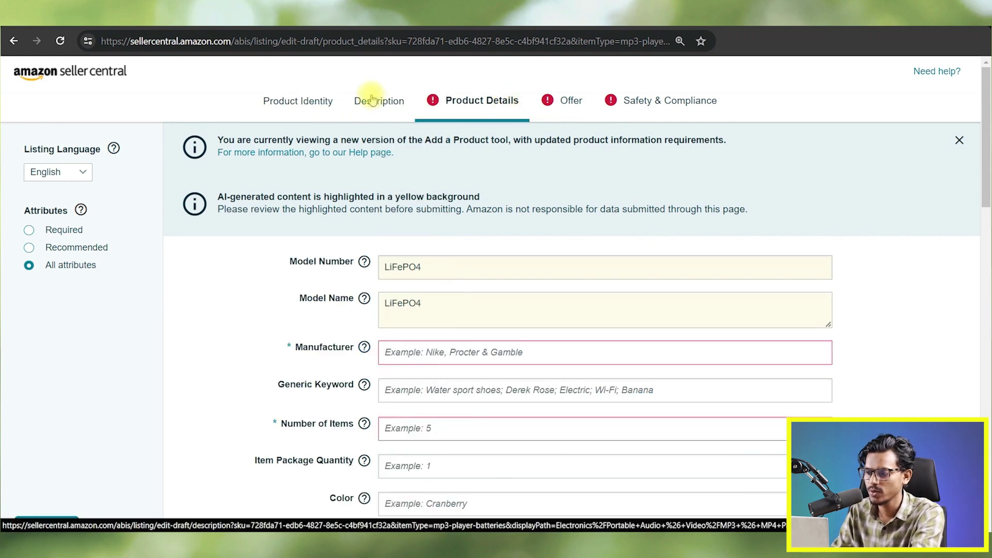
left_click(372, 100)
- Review the ROCKSOLAR description, seven bullet points and 0 of 9 image slots, then Product Details
left_click(433, 299)
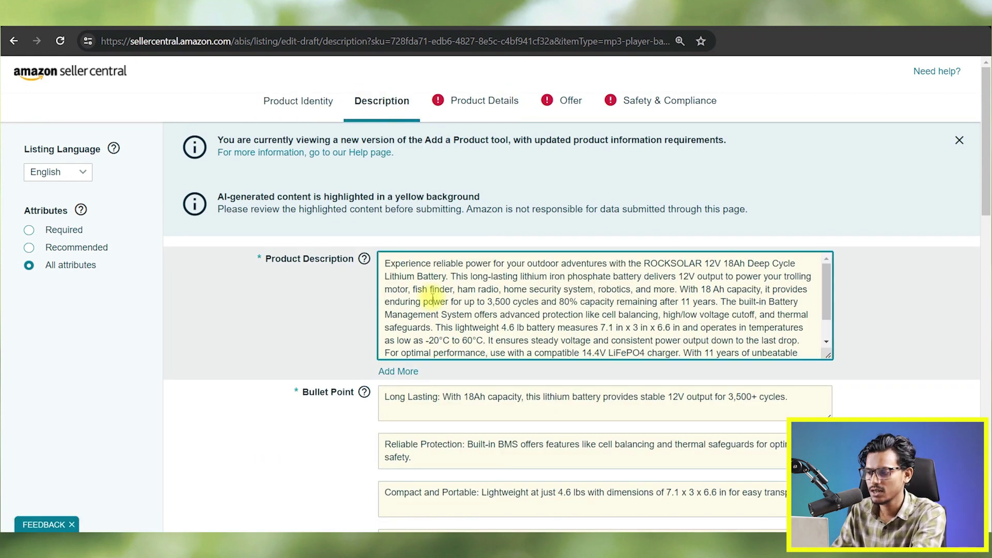
scroll(433, 298, "down", 1)
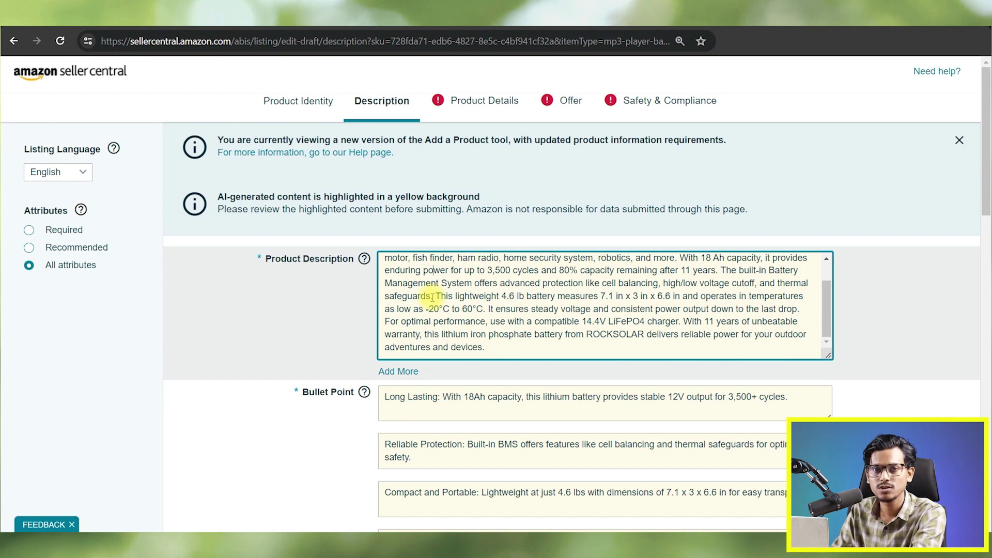
scroll(433, 297, "down", 4)
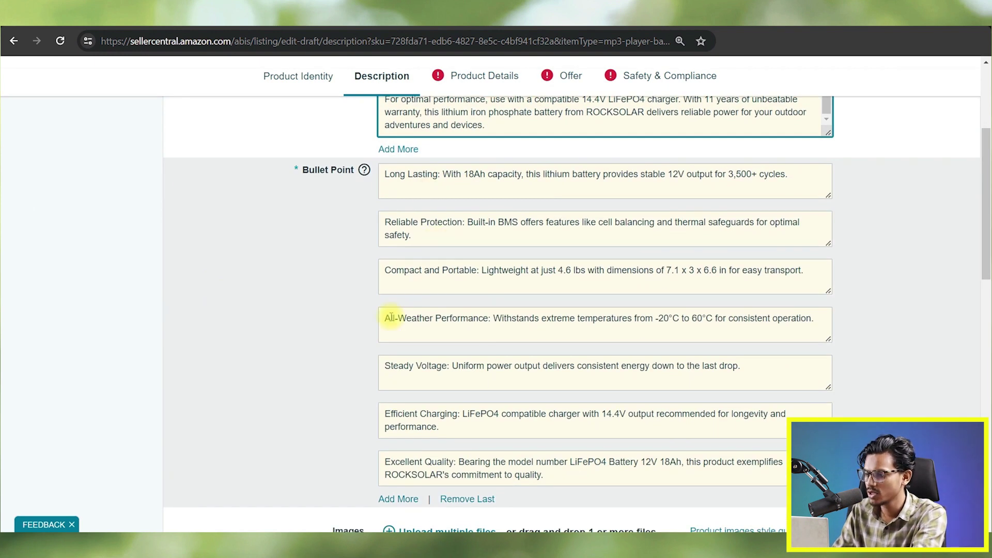
scroll(390, 317, "down", 1)
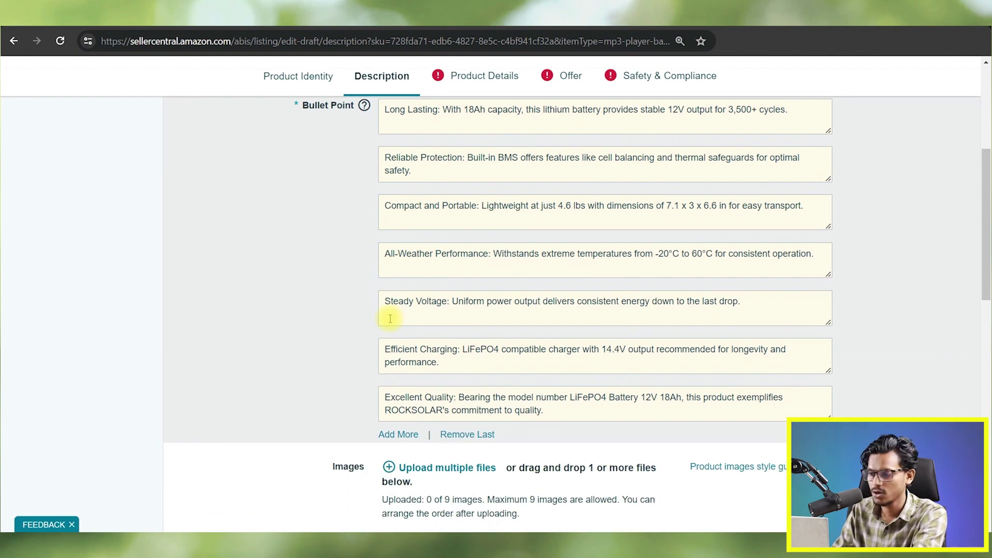
scroll(362, 289, "down", 7)
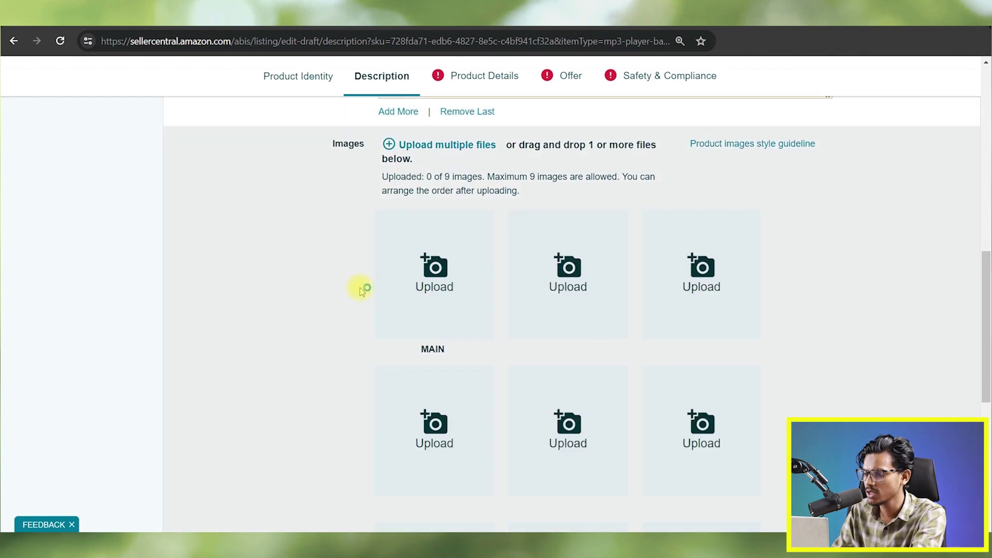
scroll(362, 289, "down", 4)
scroll(361, 289, "up", 12)
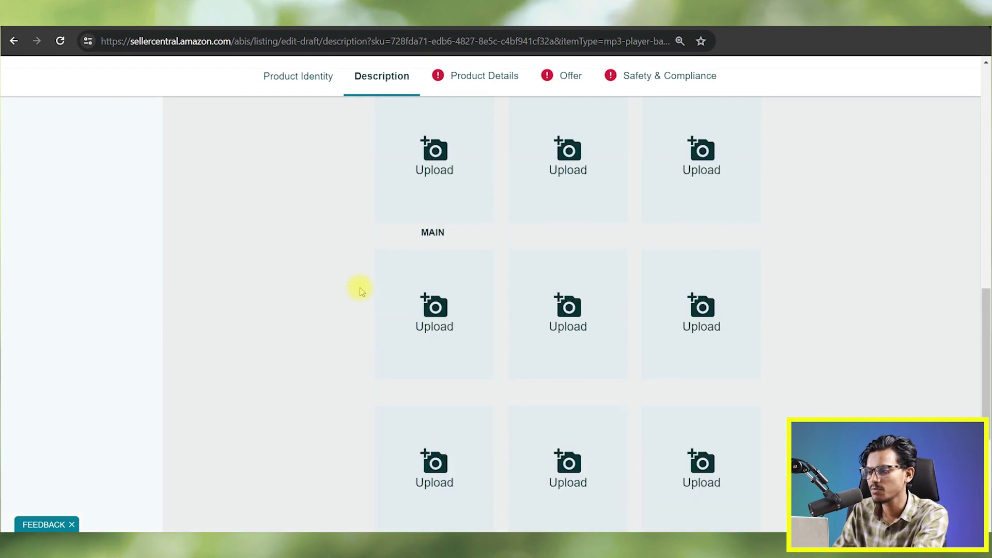
scroll(360, 292, "up", 5)
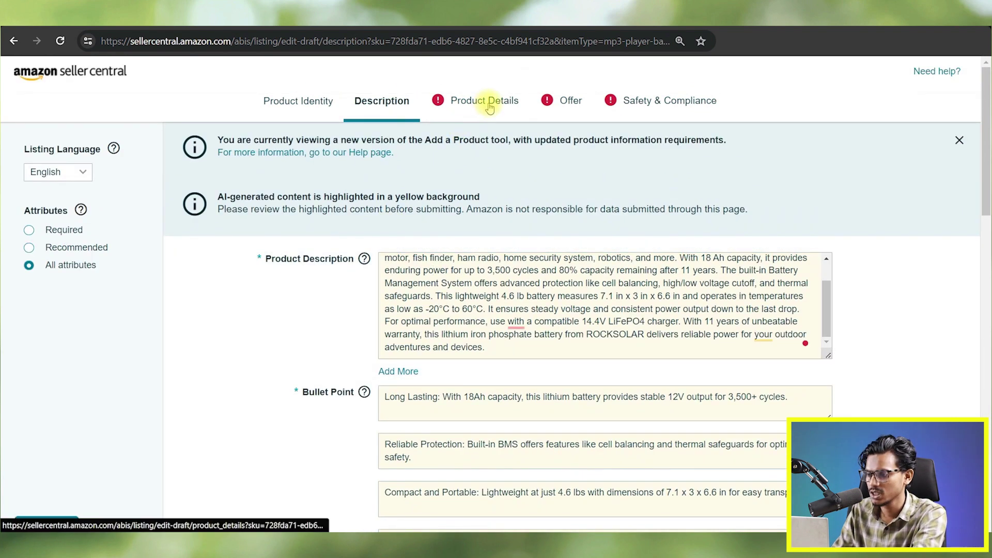
left_click(489, 107)
- Check the AI-filled Reusability value in Product Details
scroll(333, 238, "down", 12)
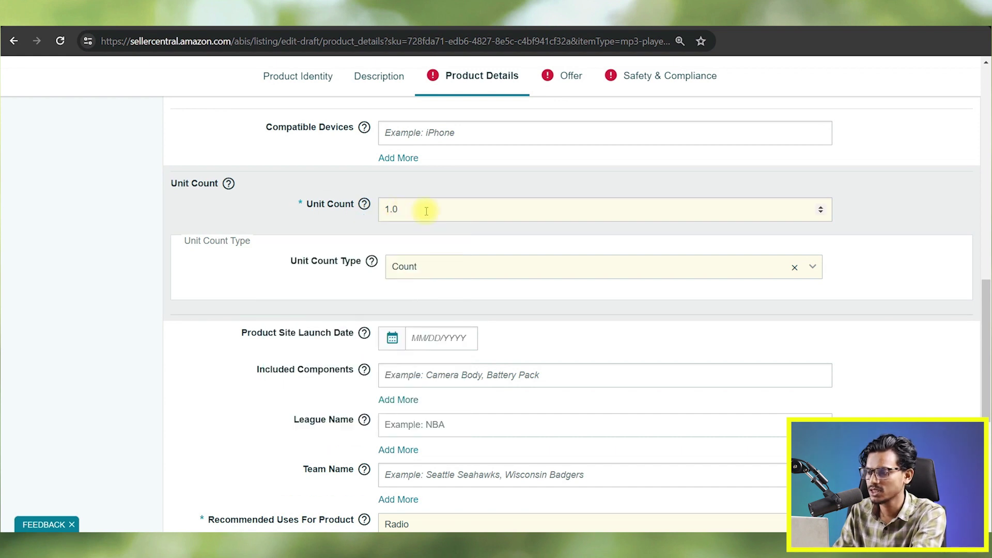
scroll(426, 211, "down", 5)
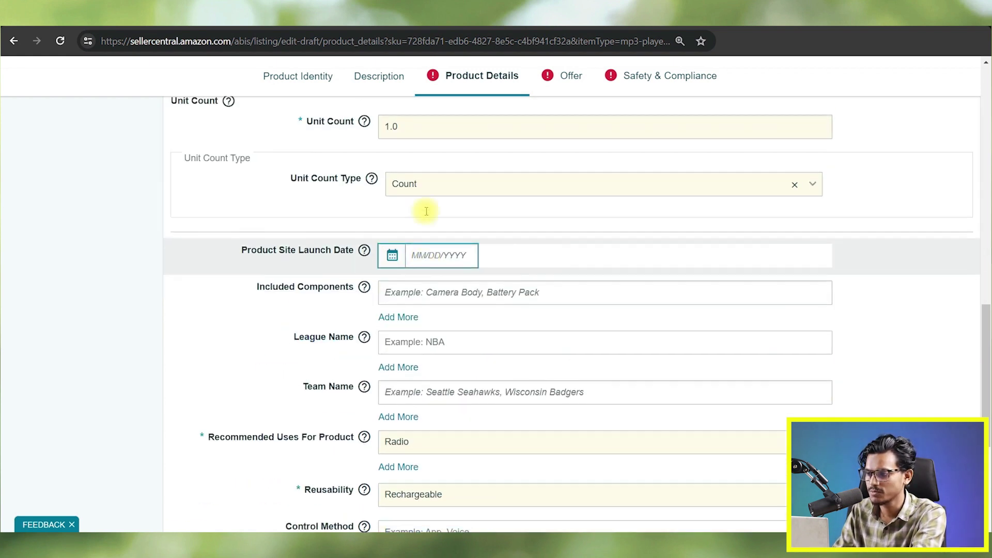
left_click(428, 325)
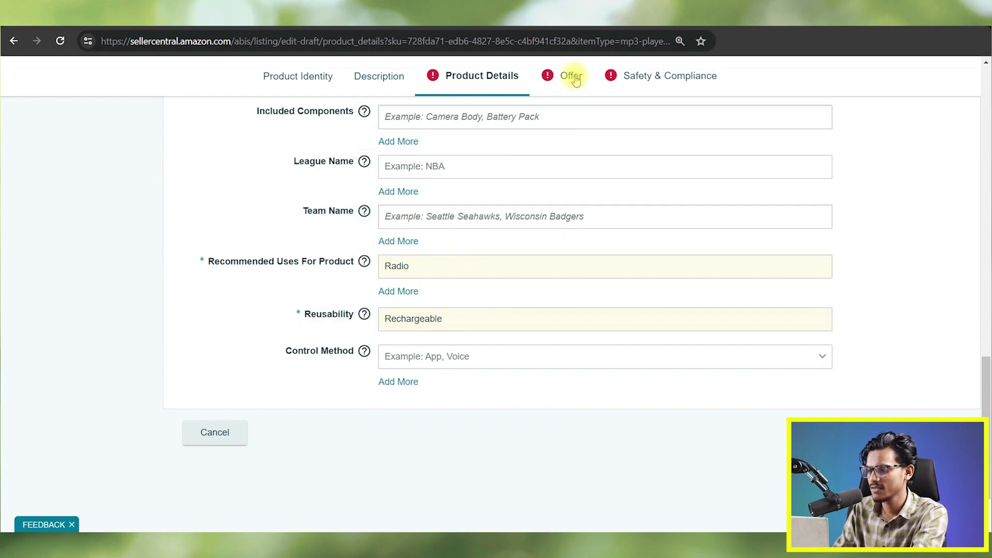
- Review the Offer section's Quantity and other fields, then go to Safety & Compliance
left_click(571, 76)
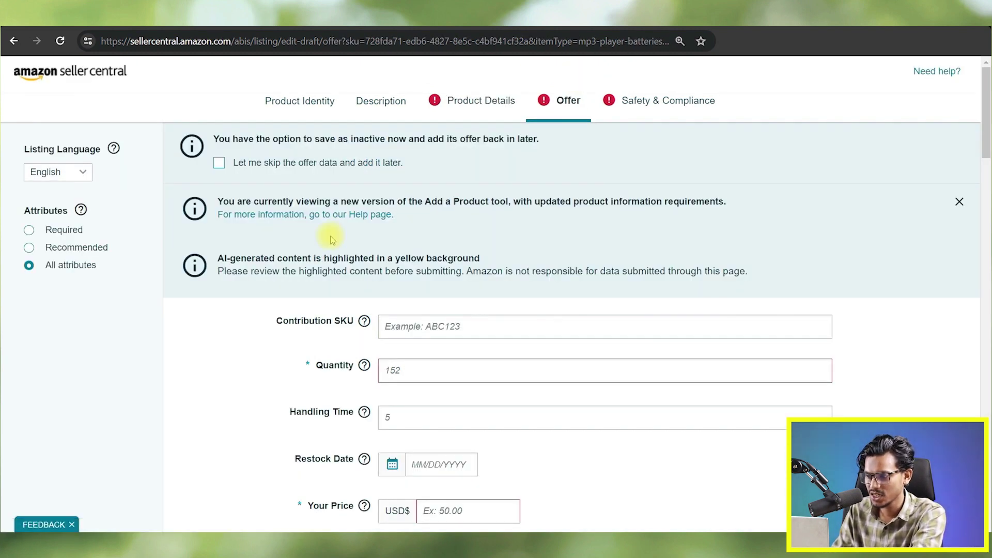
scroll(334, 240, "down", 3)
mouse_move(376, 215)
left_click(411, 212)
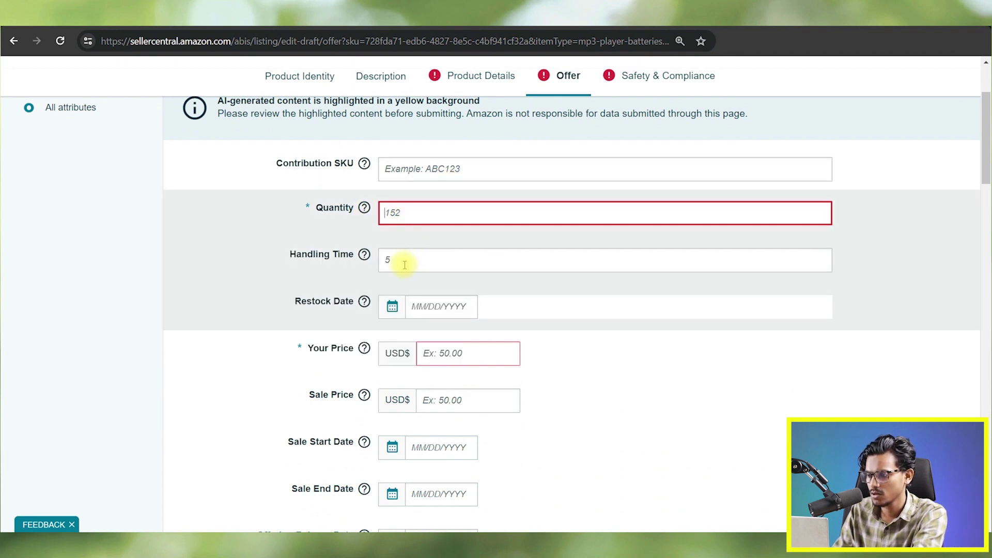
scroll(405, 261, "down", 12)
scroll(493, 177, "up", 5)
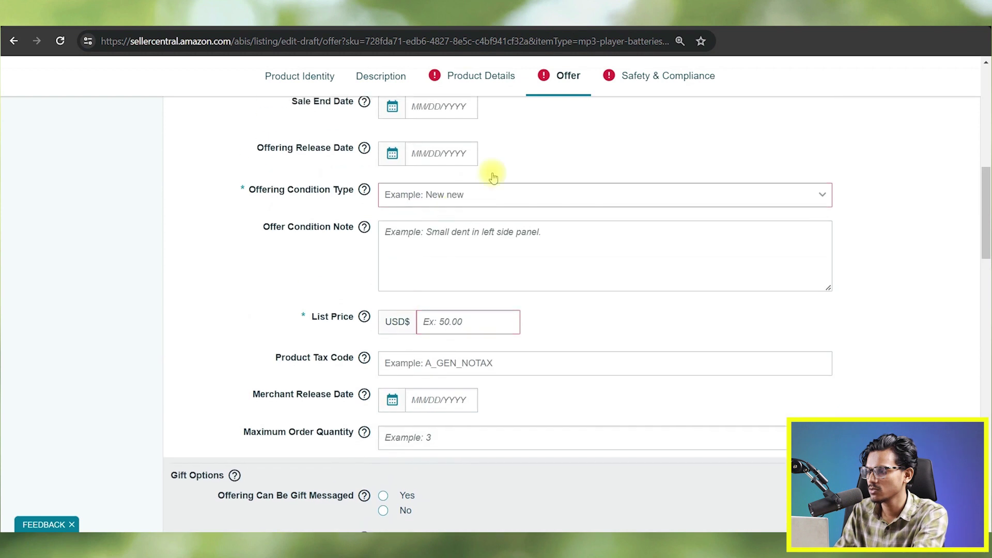
left_click(636, 76)
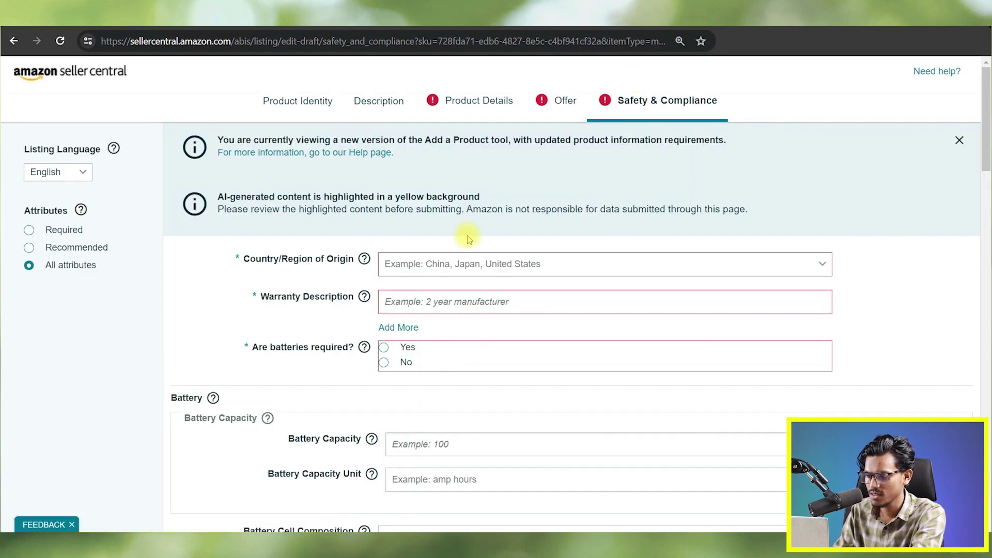
- Scroll through Safety & Compliance, then return to the Description and Product Identity sections
scroll(468, 238, "down", 15)
scroll(468, 238, "up", 20)
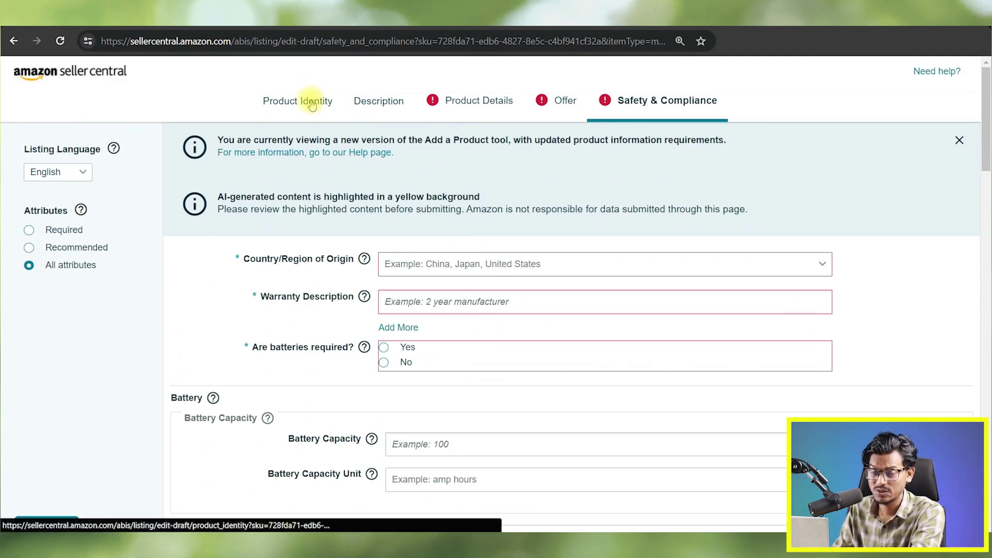
left_click(372, 97)
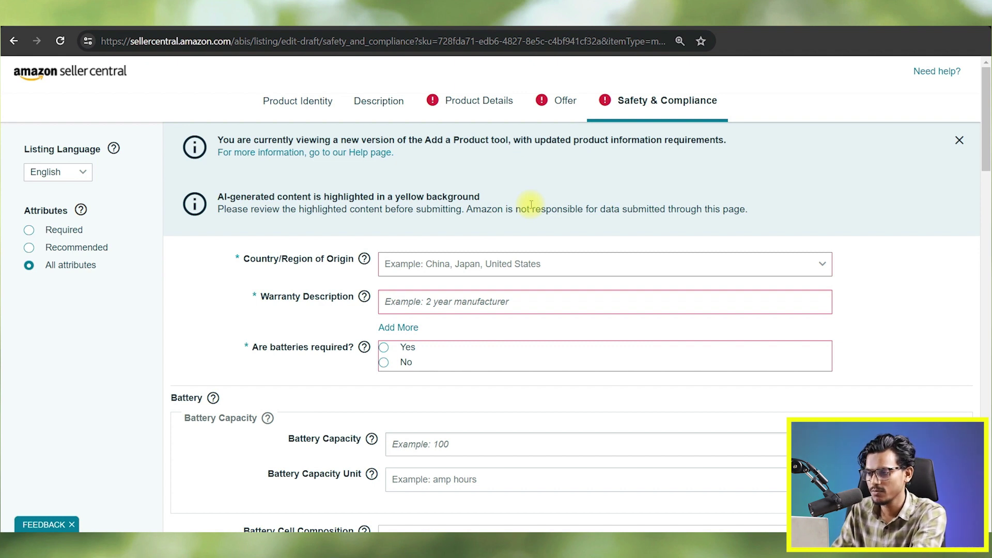
left_click(364, 109)
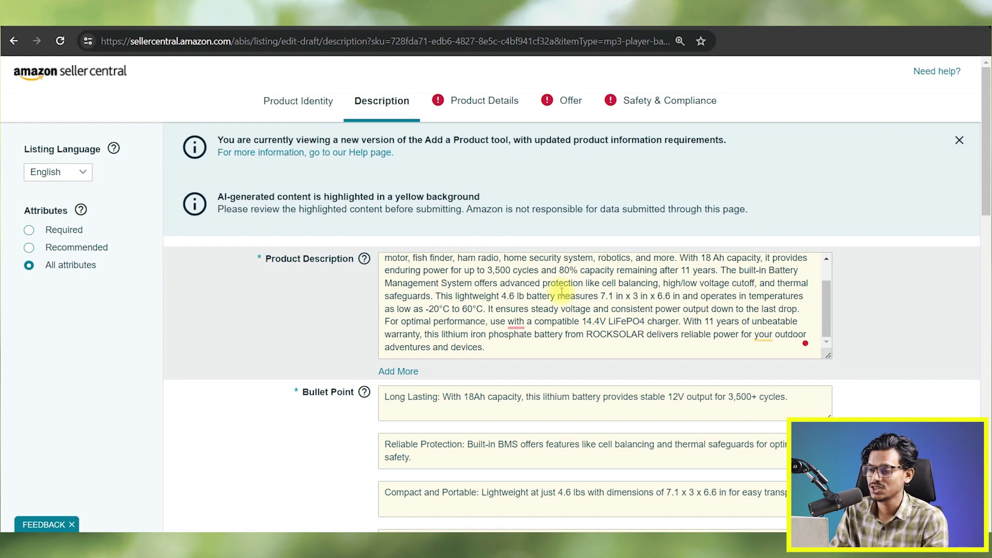
left_click(288, 112)
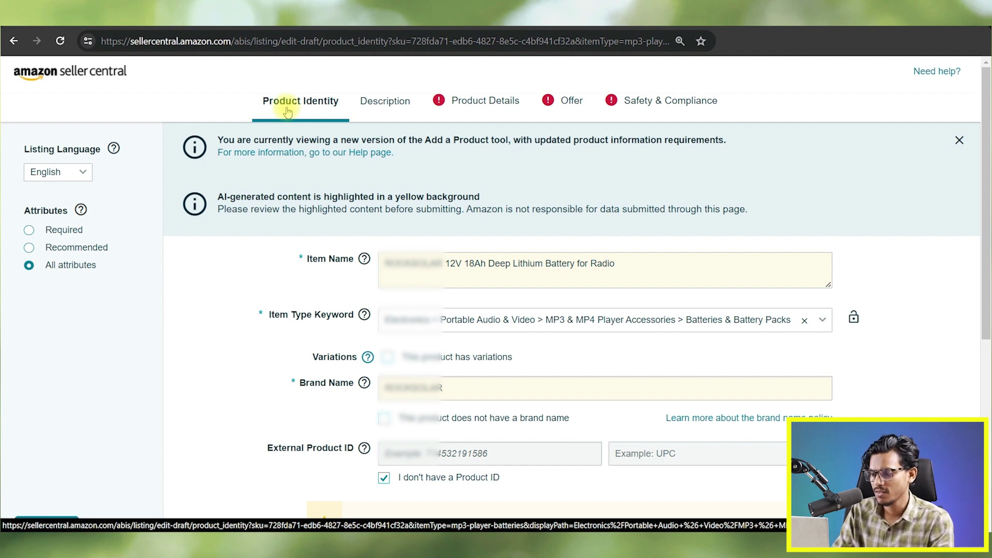
- Review the draft's Description section, then go back to the imported drafts list
left_click(385, 101)
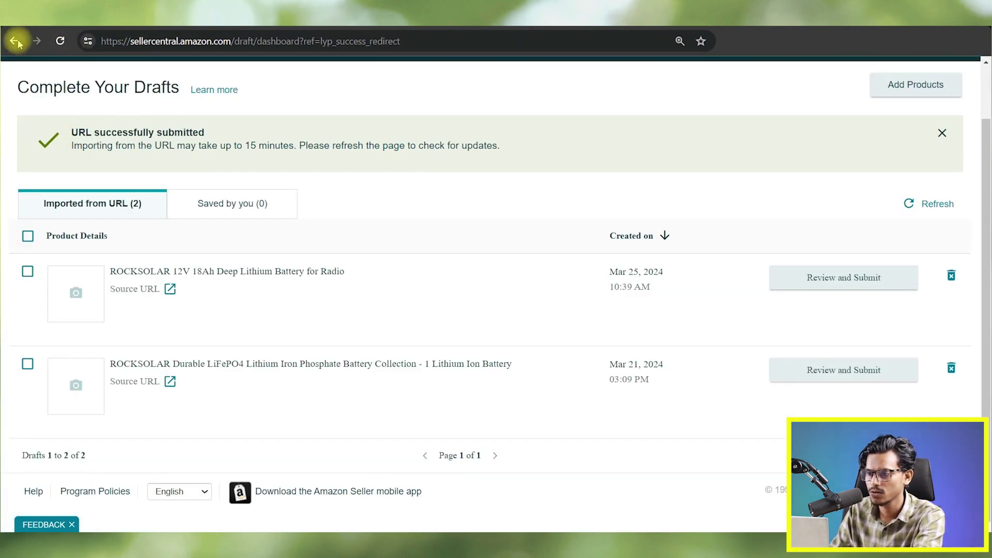
left_click(15, 41)
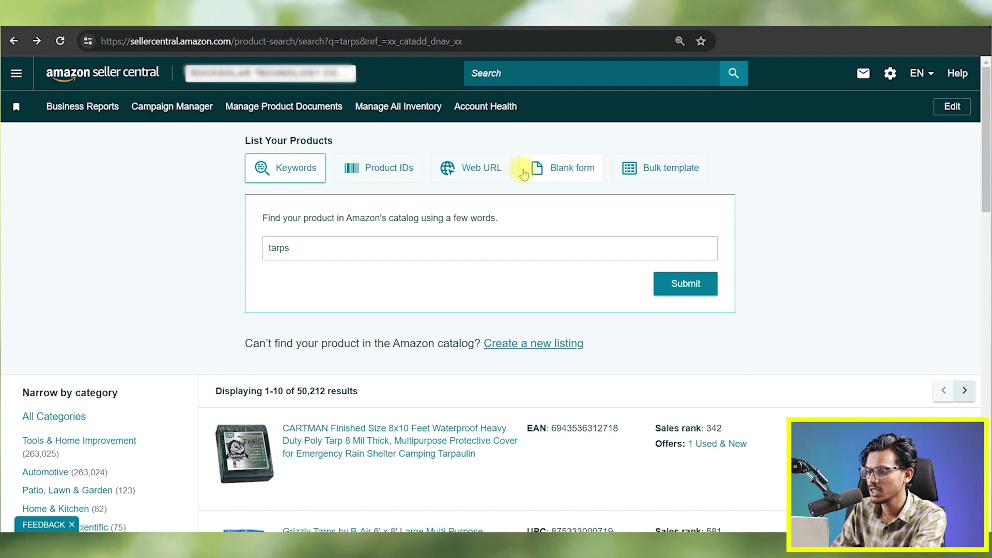
left_click(583, 169)
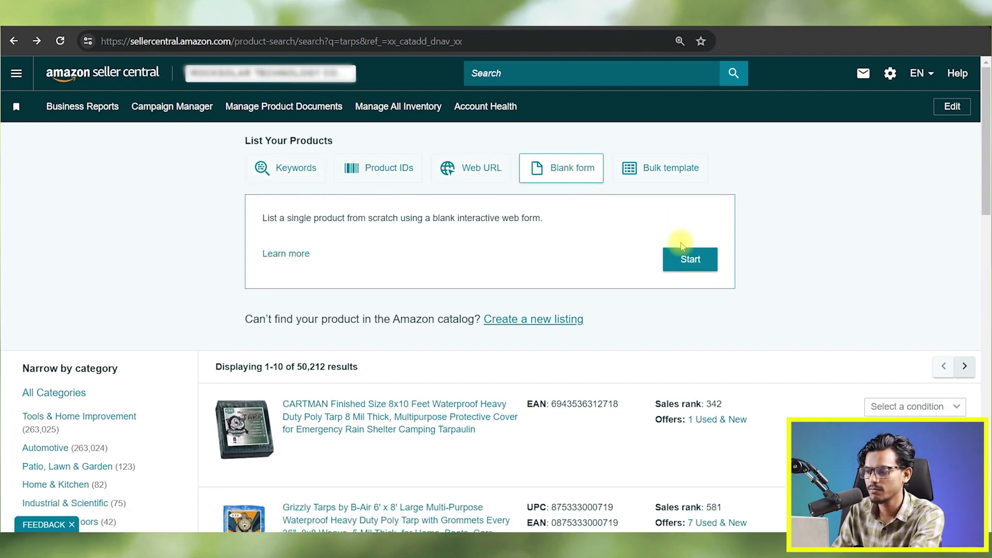
left_click(691, 261)
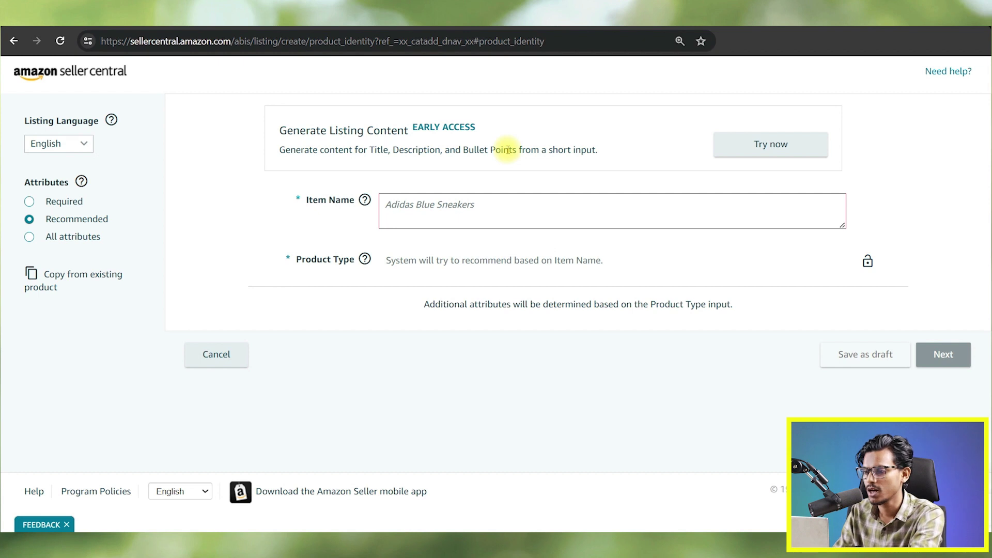
left_click(16, 41)
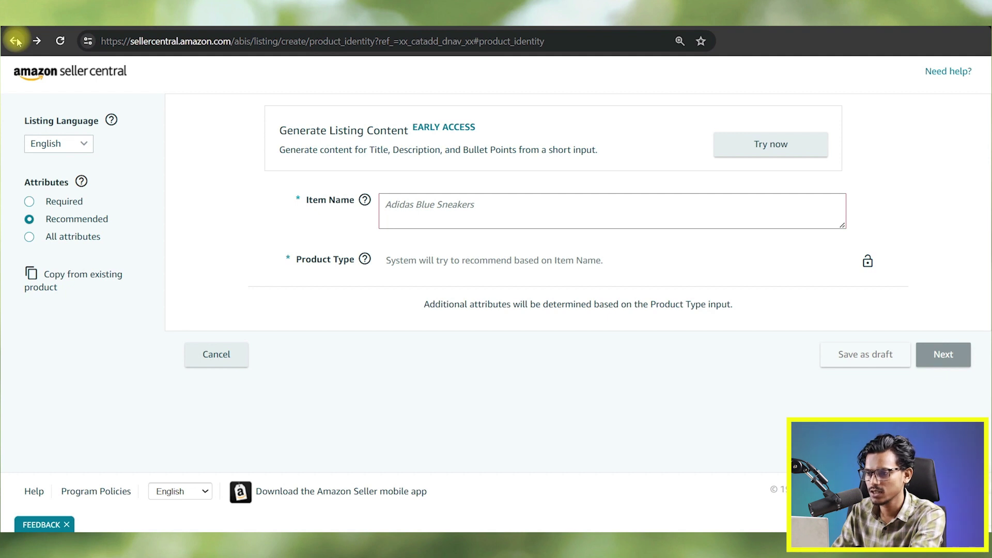
left_click(16, 41)
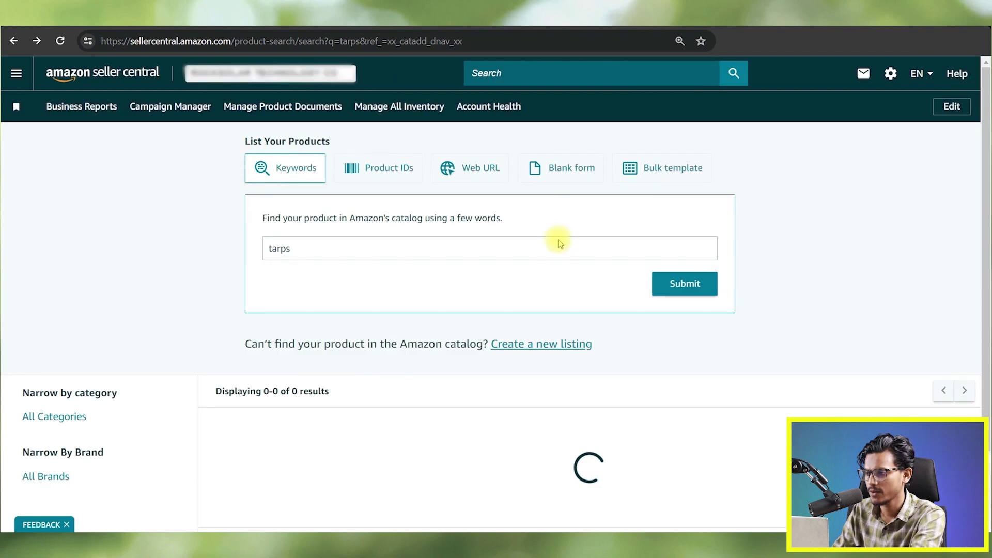
- Choose the Bulk template option and browse templates like Listing Loader and Product Spreadsheet
left_click(678, 172)
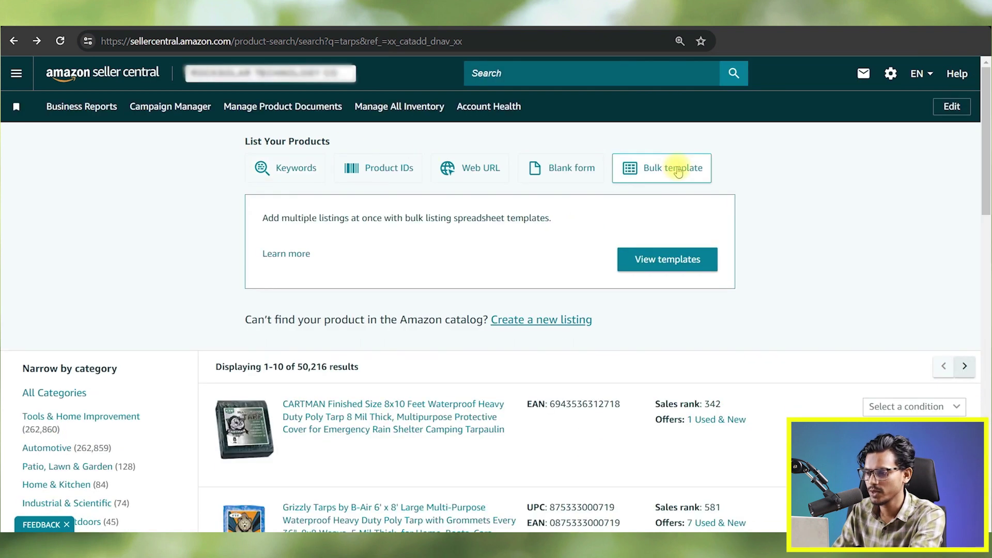
left_click(646, 265)
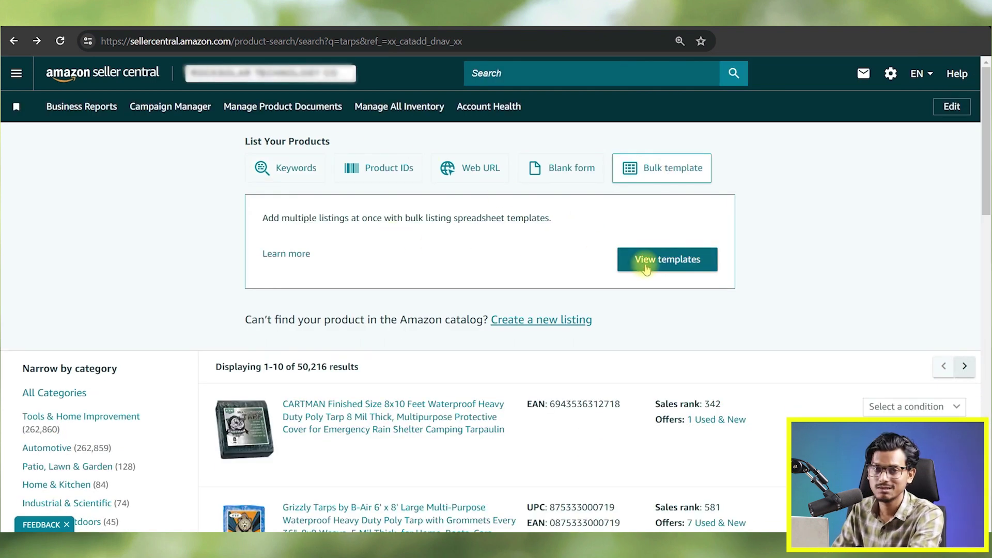
left_click(677, 264)
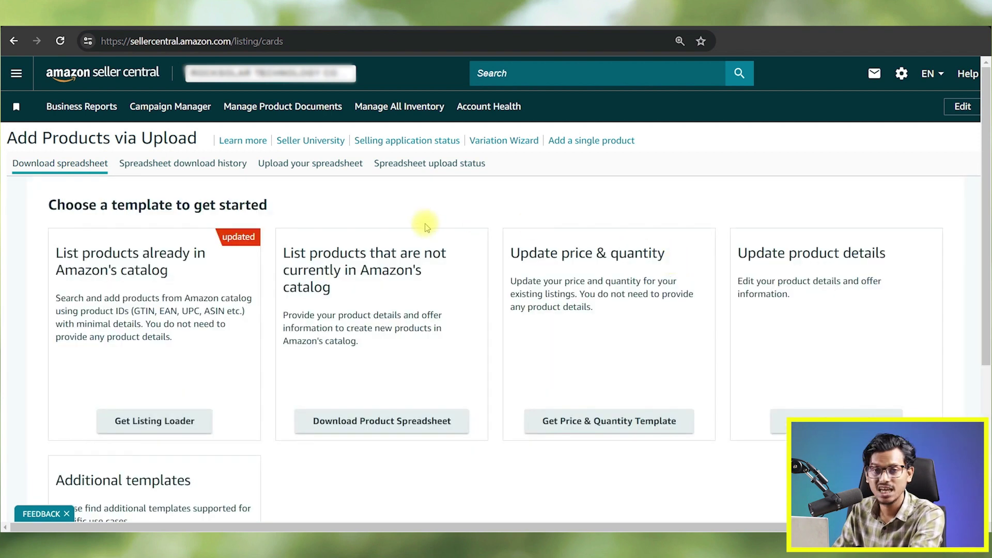
scroll(426, 227, "down", 2)
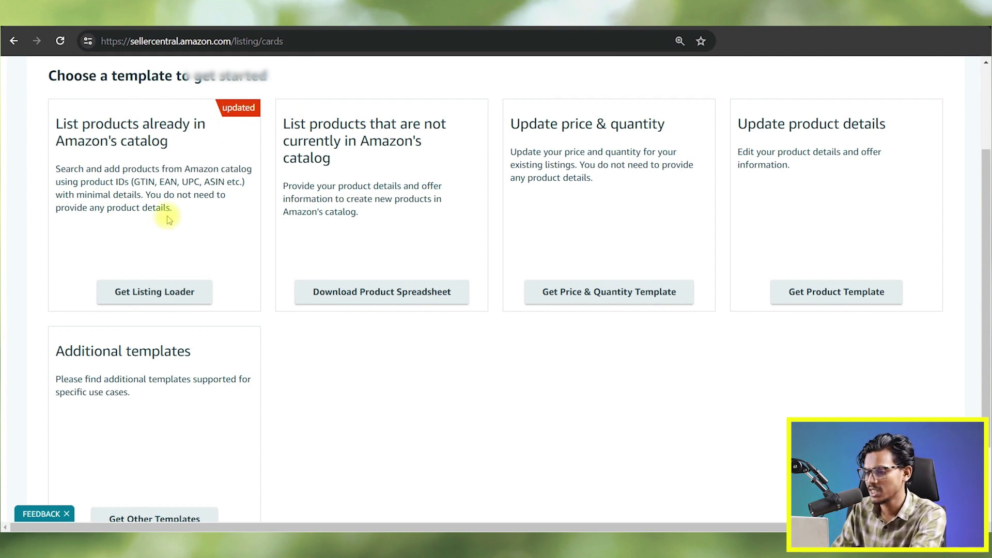
scroll(168, 220, "up", 2)
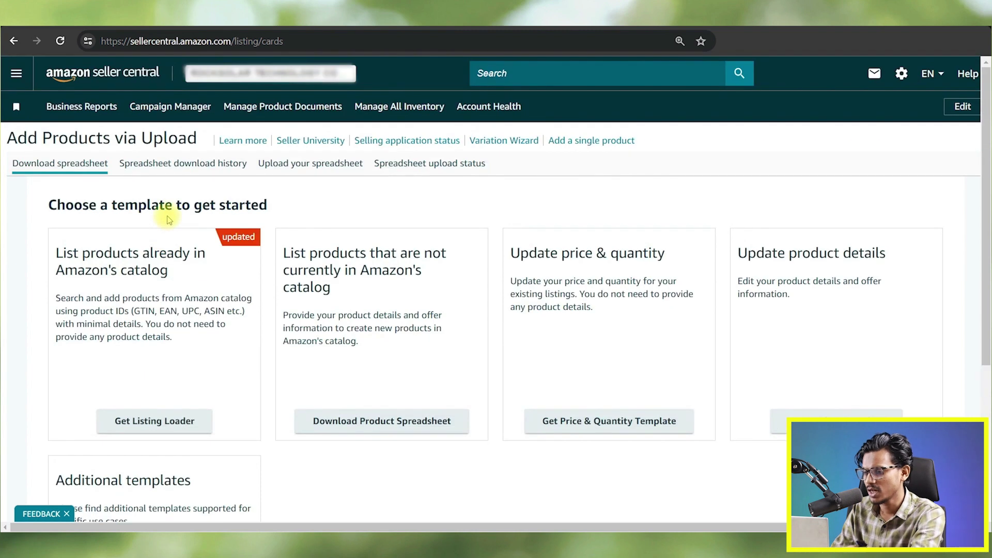
- Return to List Your Products and show the Web URL option with its empty brand site field
left_click(9, 47)
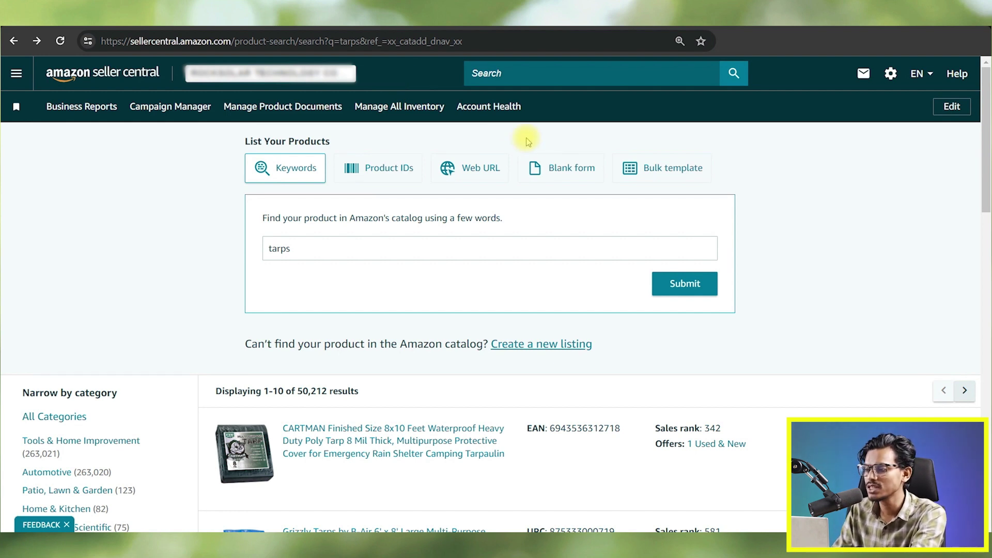
left_click(463, 178)
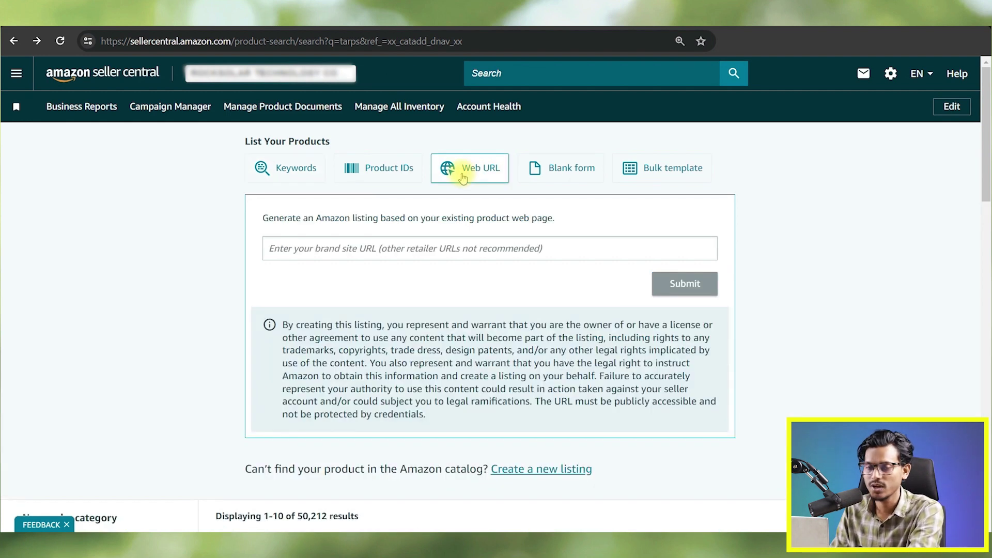